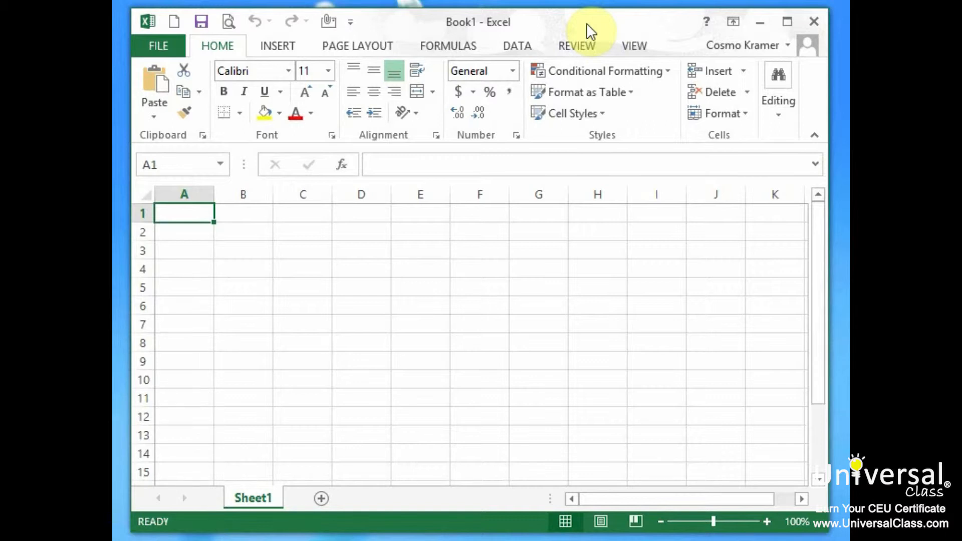
- Enter the headers First Name, Last Name, Email and Phone across A1:D1
type("First Name")
key("Tab")
type("Last Name")
key("Tab")
type("Email")
key("Tab")
type("Phone")
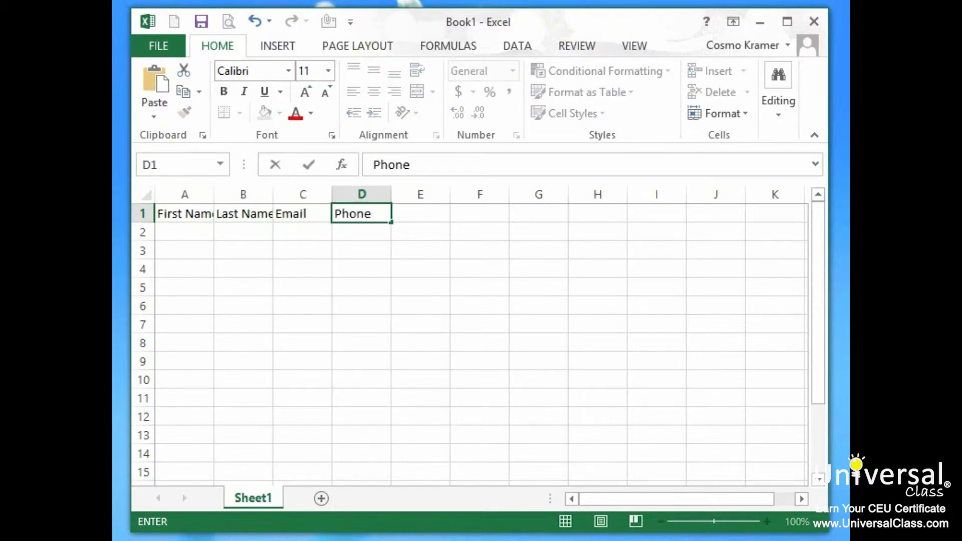
- Widen every column of the sheet and make the A1:D1 headers bold
left_click(146, 195)
left_click_drag(215, 194, 249, 190)
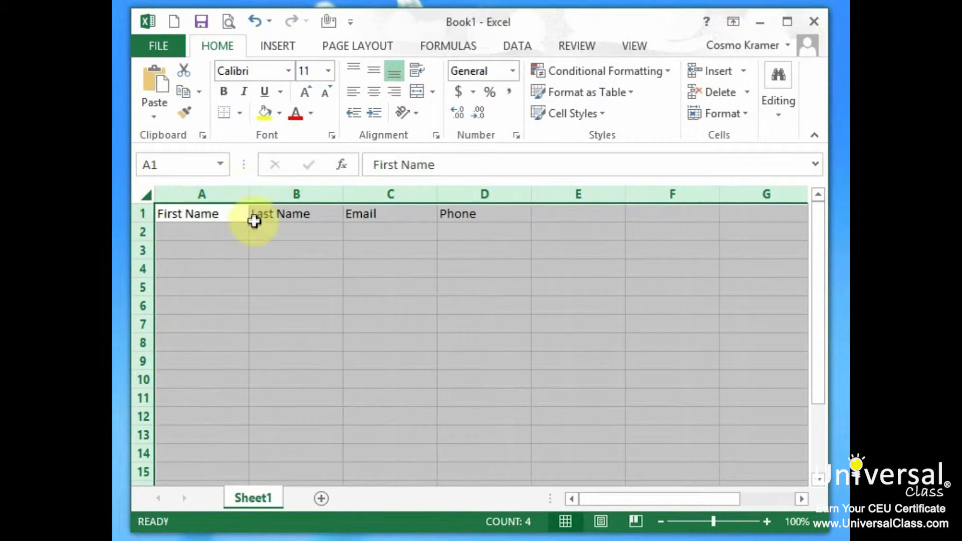
left_click(202, 232)
left_click_drag(186, 214, 456, 226)
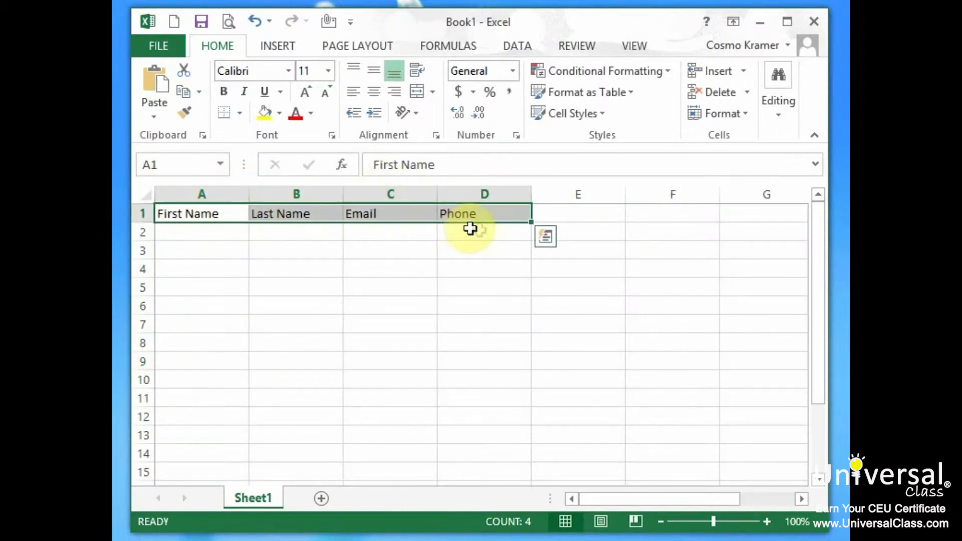
key("ctrl+b")
left_click(202, 233)
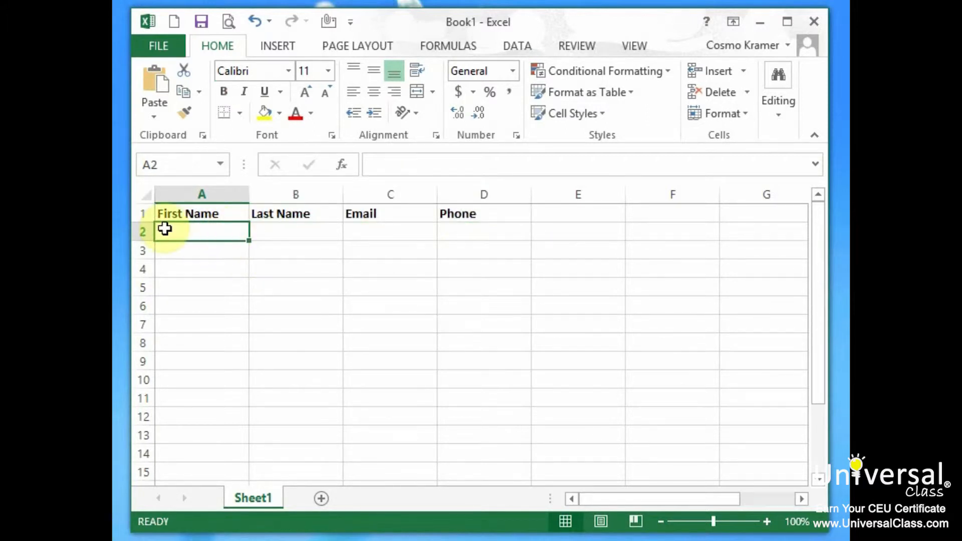
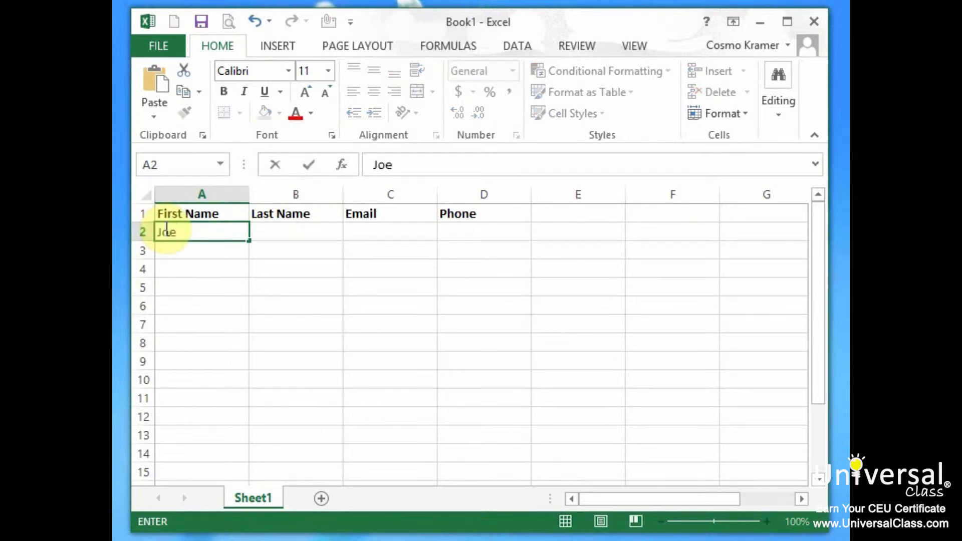
- Enter the first contact's first name, last name and e-mail address in A2:C2
key("Tab")
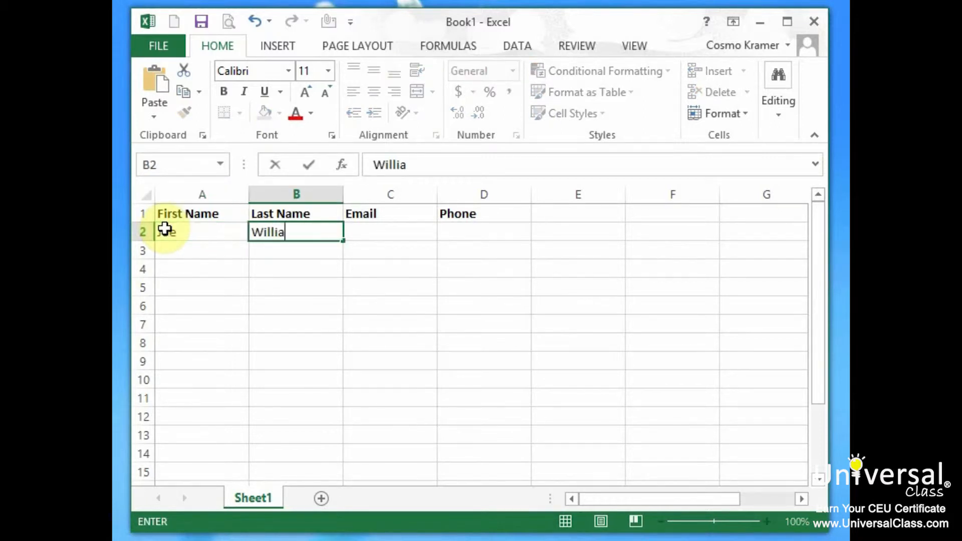
key("Tab")
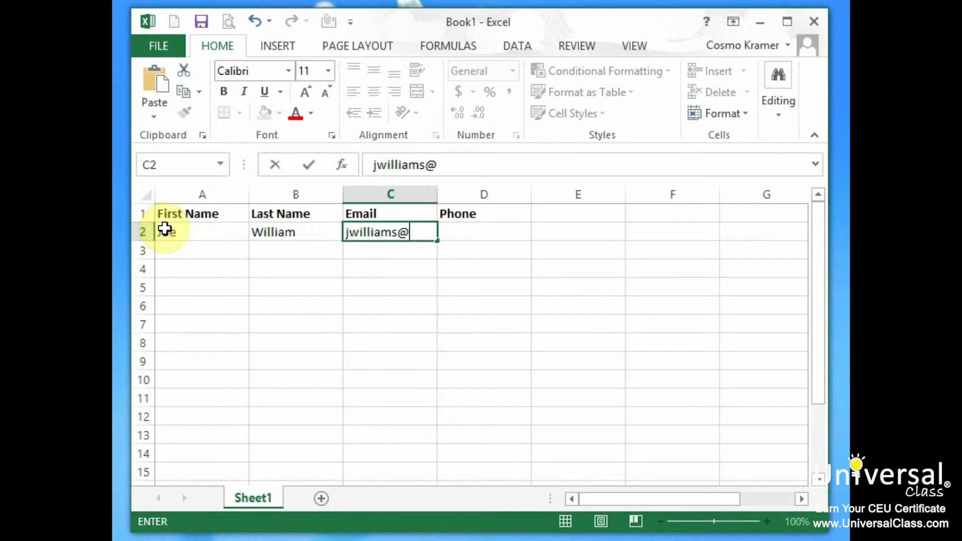
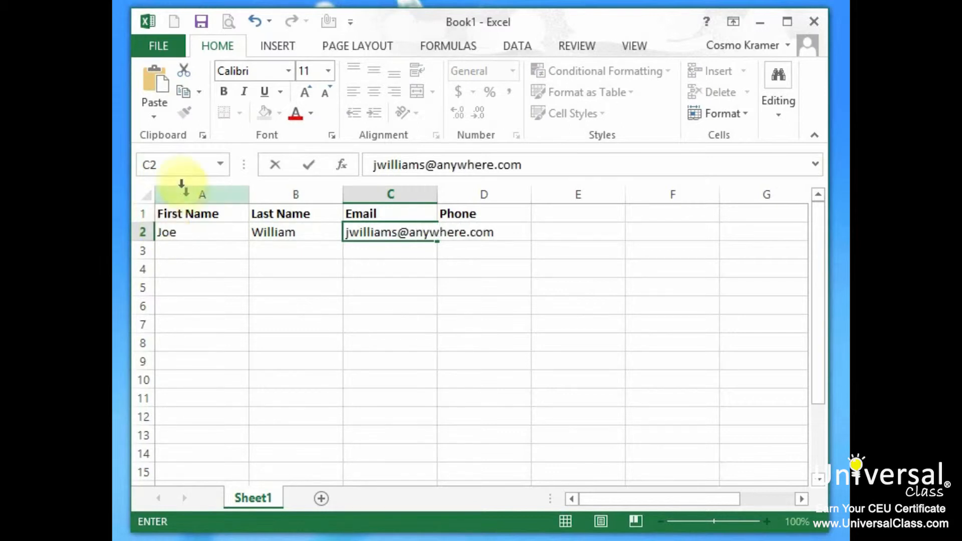
left_click(406, 186)
- Widen column C to fit the e-mail, add the phone number in D2, and select A2:D2
left_click_drag(437, 194, 517, 194)
left_click(549, 237)
left_click(478, 190)
left_click(531, 230)
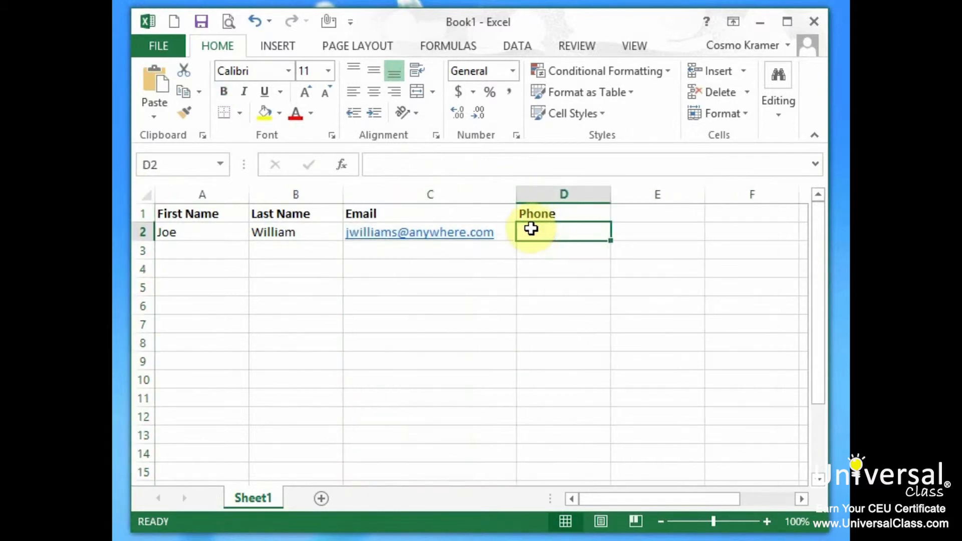
type("916-55")
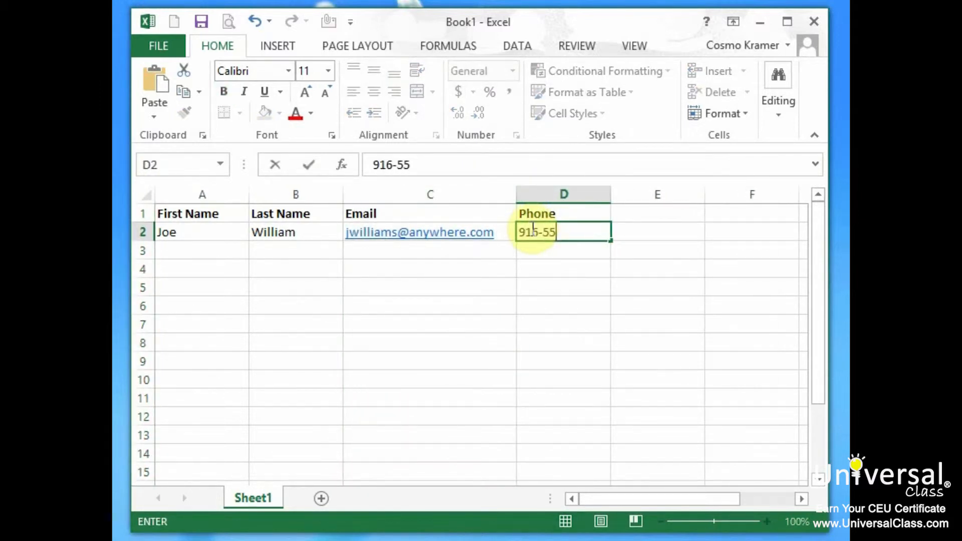
type("5-5255")
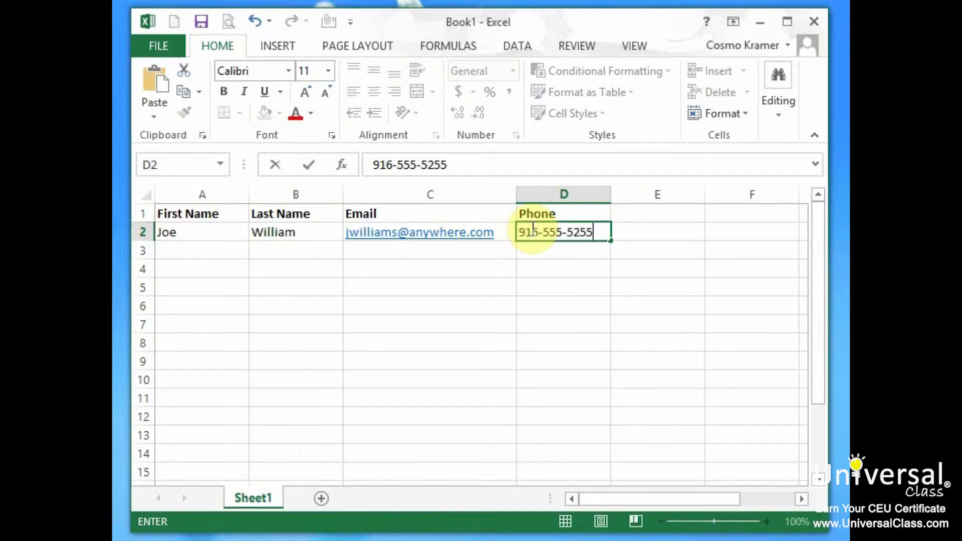
left_click_drag(201, 238, 597, 457)
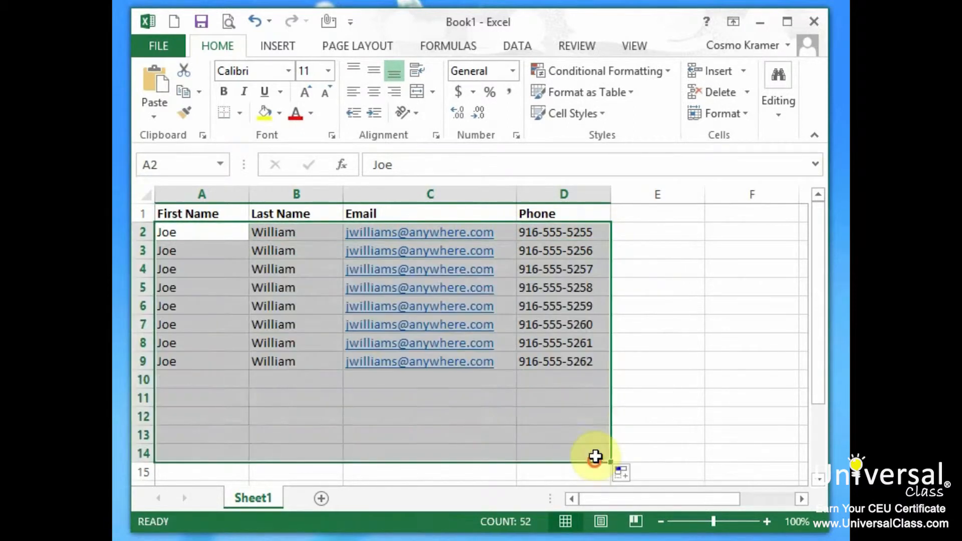
- Type a different first name for each copied contact down column A from A3
left_click(190, 252)
type("William")
key("Return")
key("Return")
type("John")
key("Return")
key("Return")
key("Return")
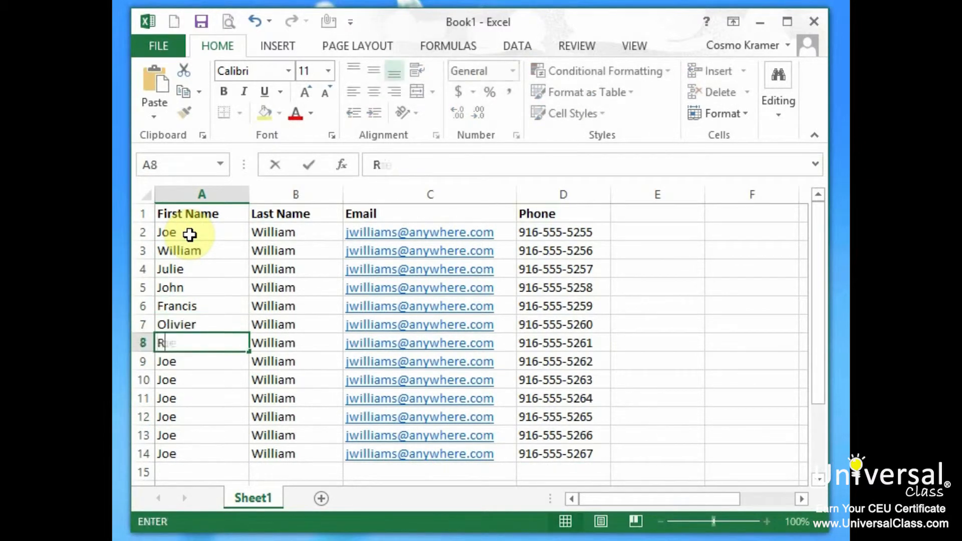
key("Return")
type("jerem")
key("BackSpace")
key("BackSpace")
key("BackSpace")
key("BackSpace")
key("BackSpace")
type("Jeremy")
key("Return")
type("Just")
- Type a distinct last name for each contact down column B from B3 to row 14
left_click(287, 243)
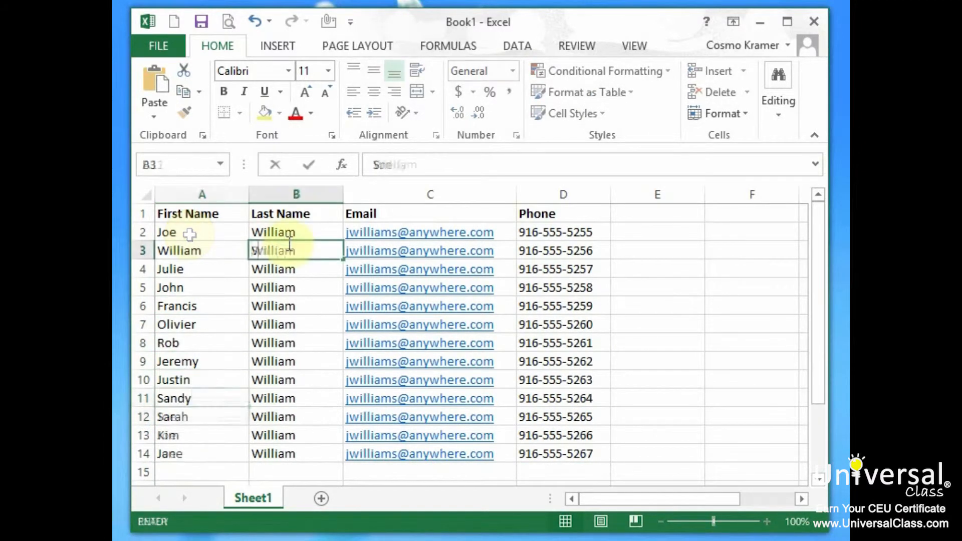
key("Return")
key("Return")
key("Return")
key("Return")
key("Return")
key("Return")
key("Return")
key("Return")
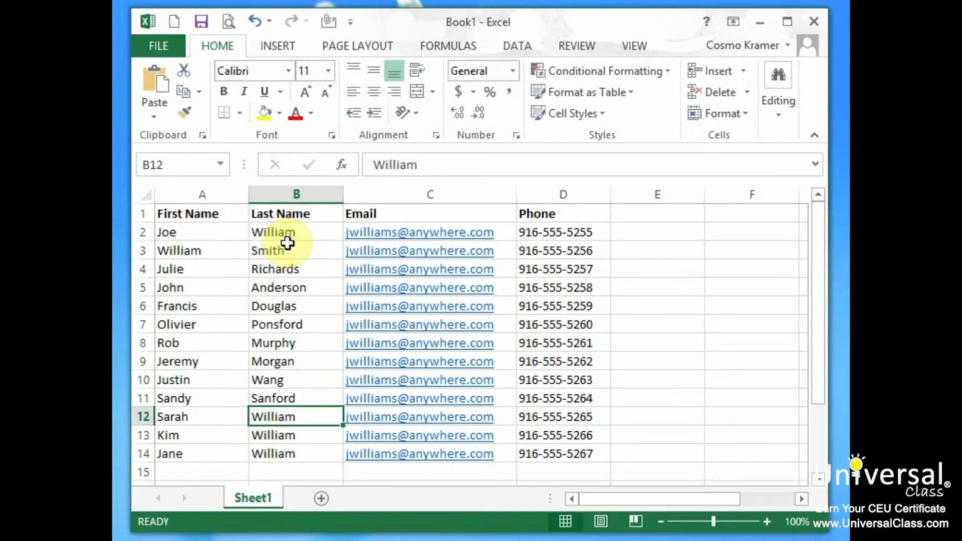
key("Return")
key("Return")
key("Return")
left_click(503, 250)
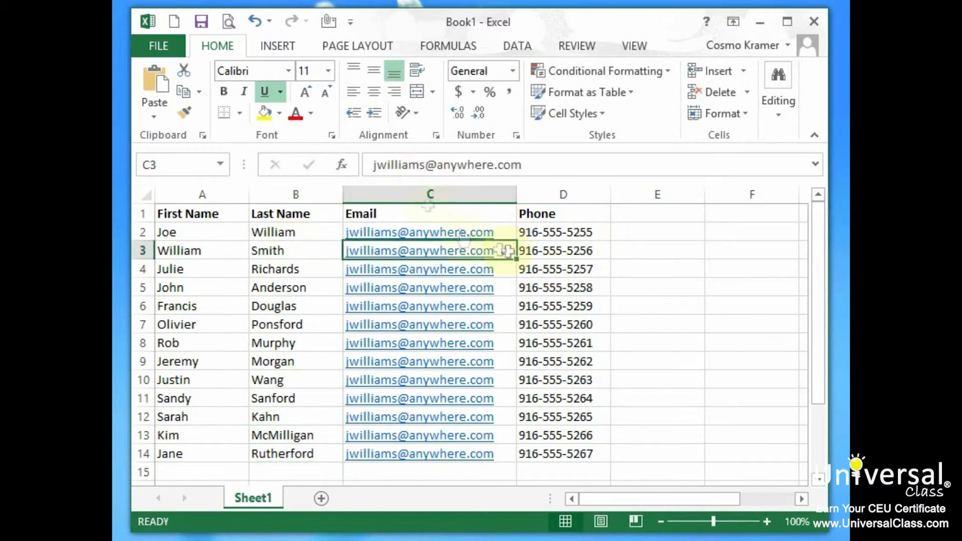
- Edit the user part of each e-mail address in column C so every contact's differs
double_click(413, 166)
type("asdfasdfas")
key("Return")
double_click(401, 166)
type("sdsdsddss")
key("Return")
double_click(398, 165)
type("5ghdfgf")
left_click(504, 326)
type("asdfasdf34")
left_click_drag(425, 165, 374, 167)
key("Return")
type("asdf23")
key("Return")
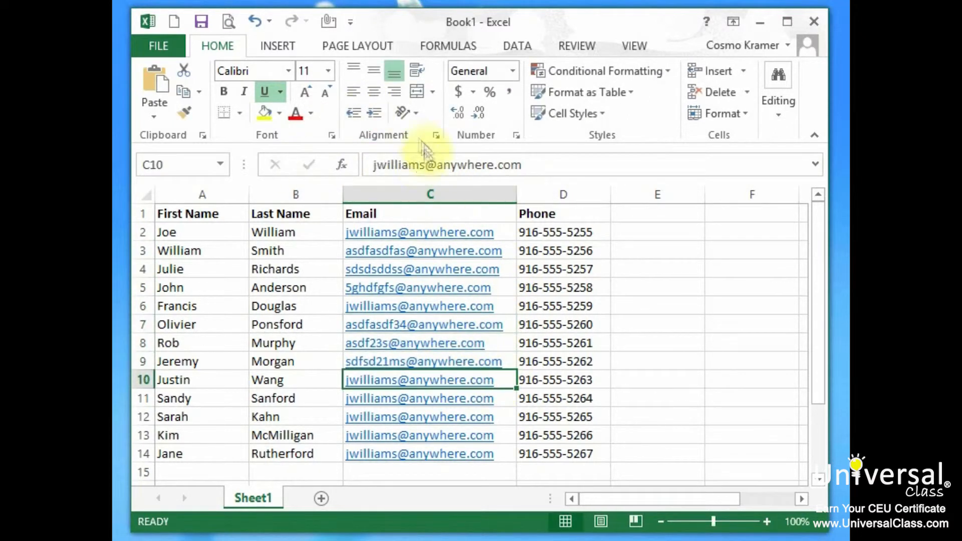
type("2")
left_click(423, 401)
key("Escape")
left_click(431, 380)
key("Escape")
double_click(402, 163)
type("wang")
key("Return")
type("232332")
key("Return")
double_click(411, 166)
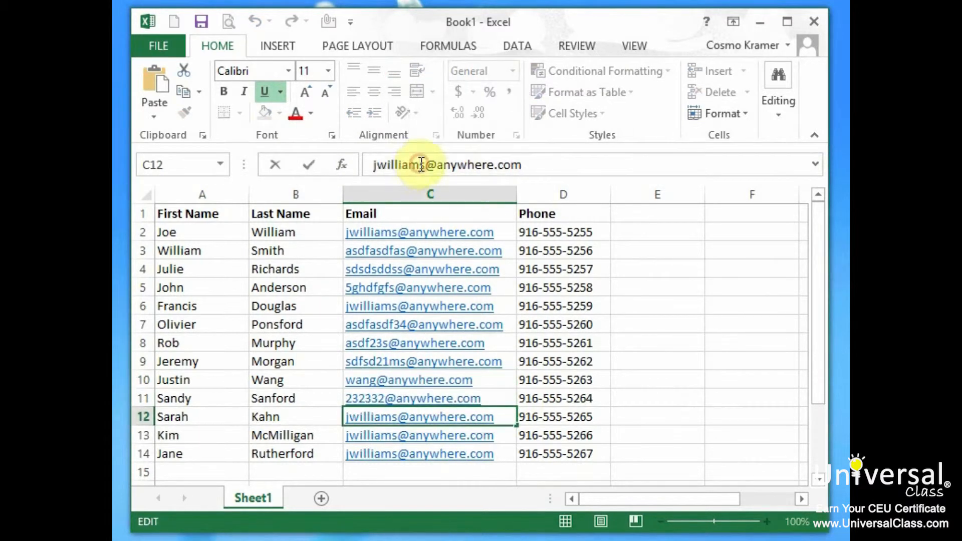
type("3io2ks1j")
key("Return")
left_click_drag(418, 165, 307, 159)
type("mcmililgan")
- Change digits in each phone number in column D so every contact's is unique
key("Return")
type("rutherford")
left_click(564, 251)
type("322")
key("Right")
key("Delete")
key("Delete")
key("Delete")
key("Delete")
type("4544")
key("Return")
type("2")
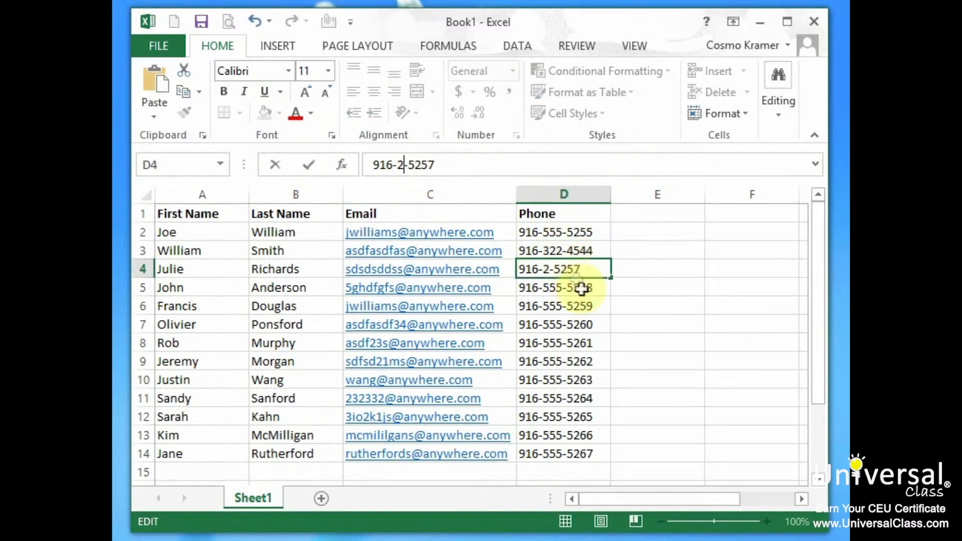
type("24")
type("5432")
left_click(593, 344)
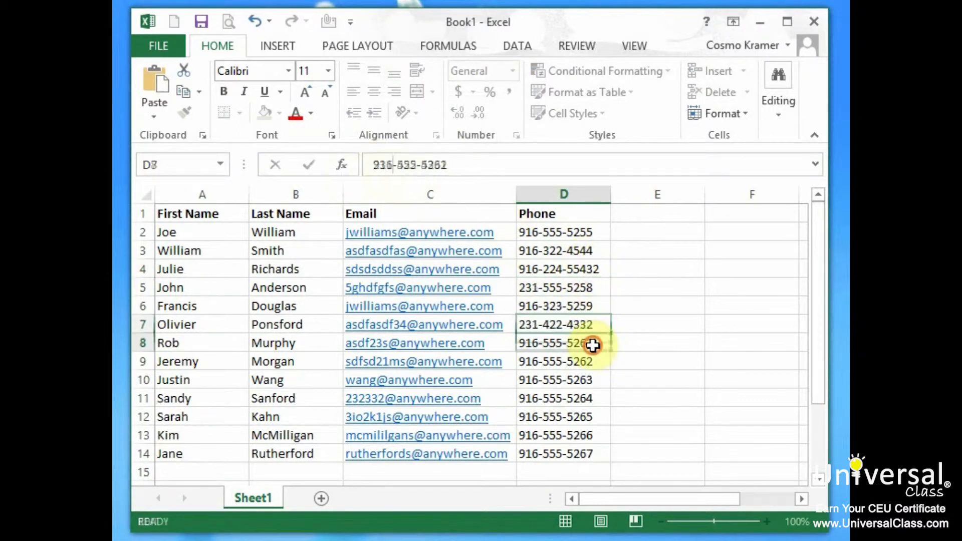
key("Return")
key("Return")
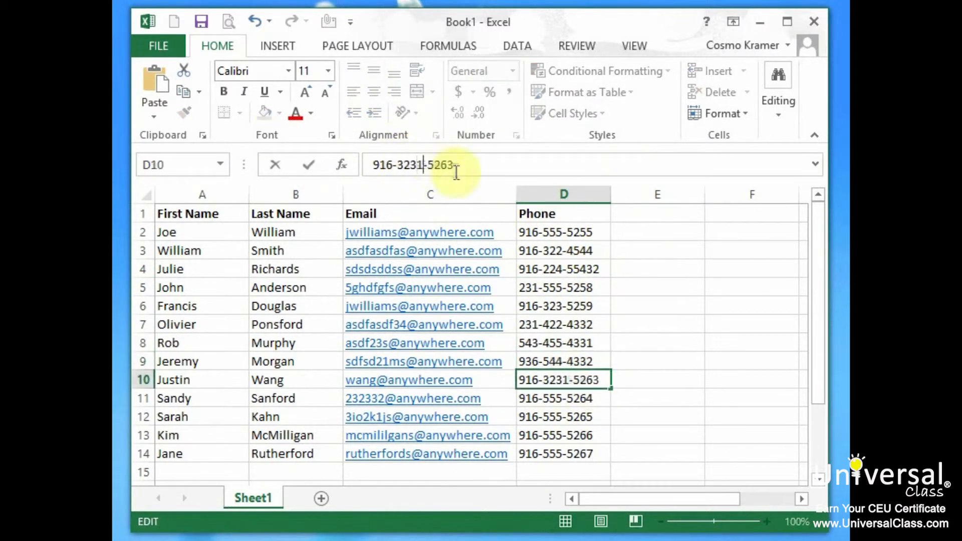
left_click(601, 419)
double_click(404, 167)
type("877")
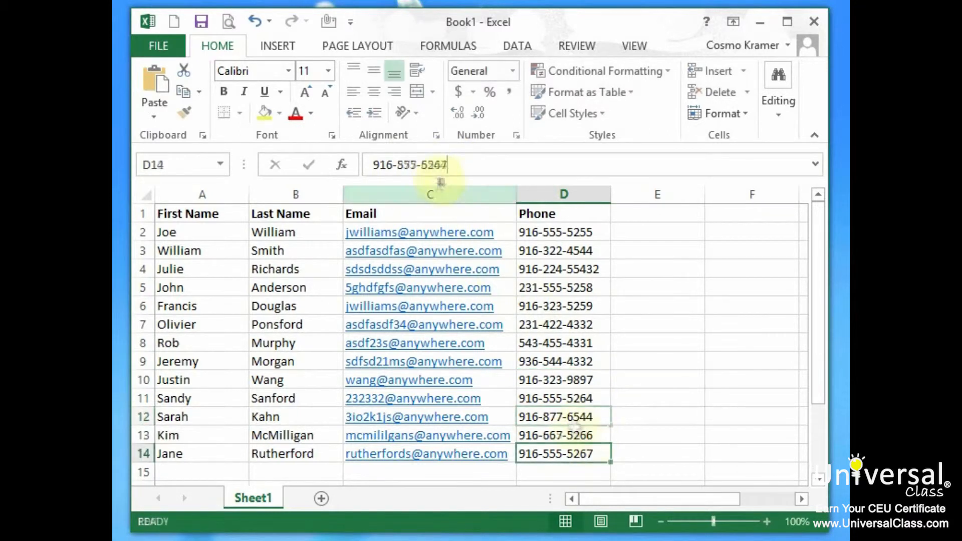
double_click(437, 166)
type("9144")
left_click(576, 436)
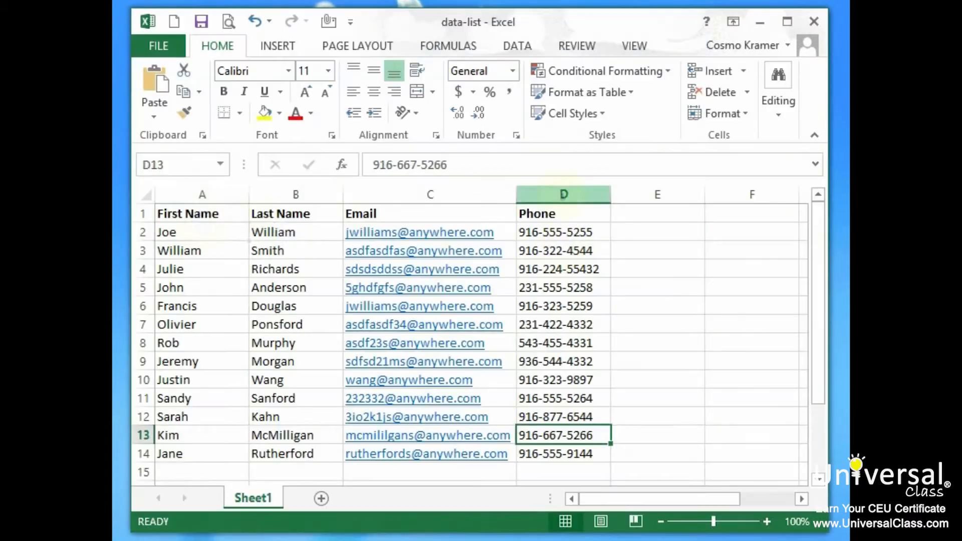
- Format the contact list as a table using the first light table style
left_click(202, 228)
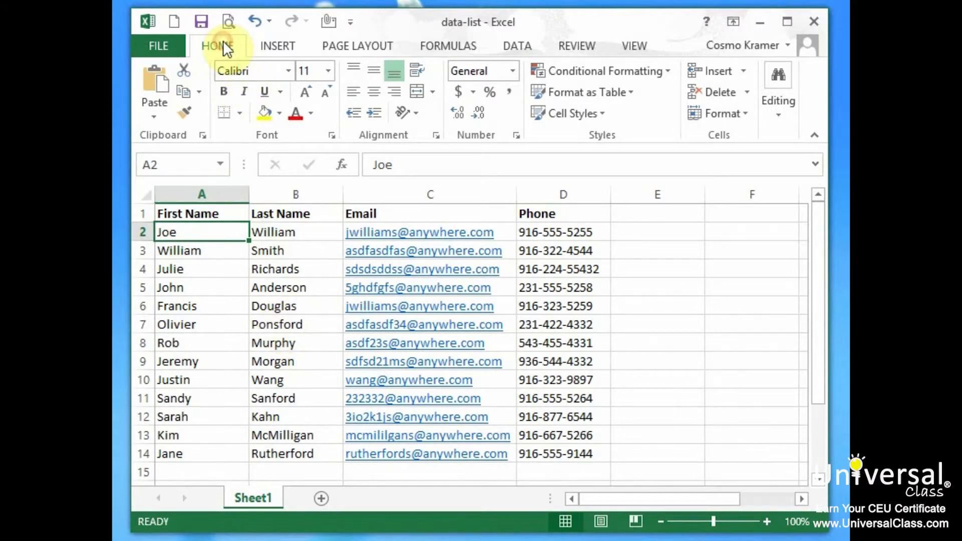
left_click(627, 90)
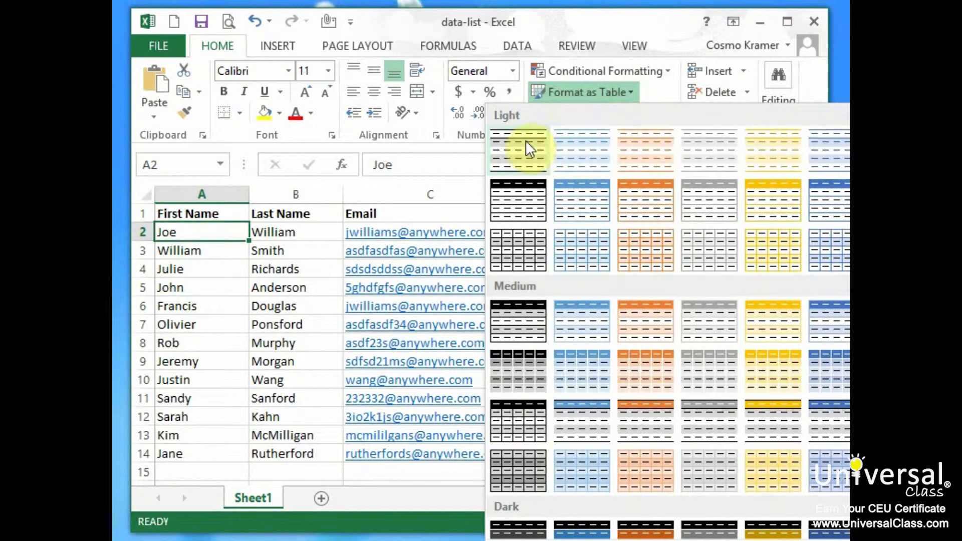
left_click(534, 188)
left_click(525, 289)
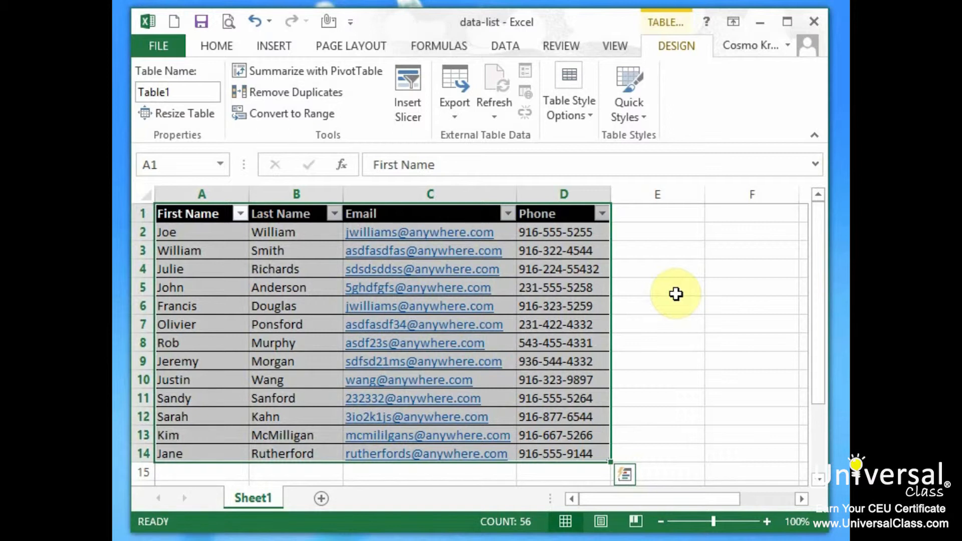
- Switch the table to the light style with a black header row
left_click(216, 46)
left_click(620, 93)
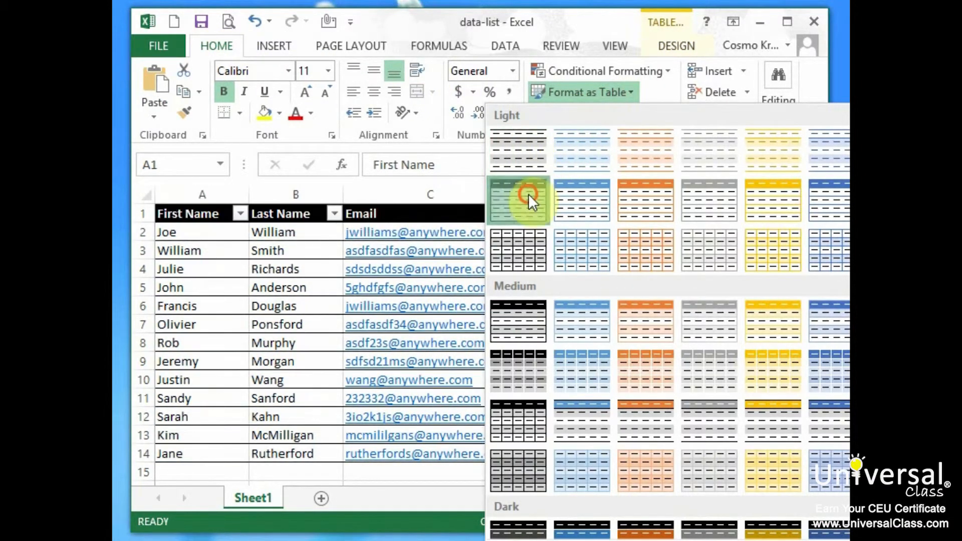
left_click(528, 194)
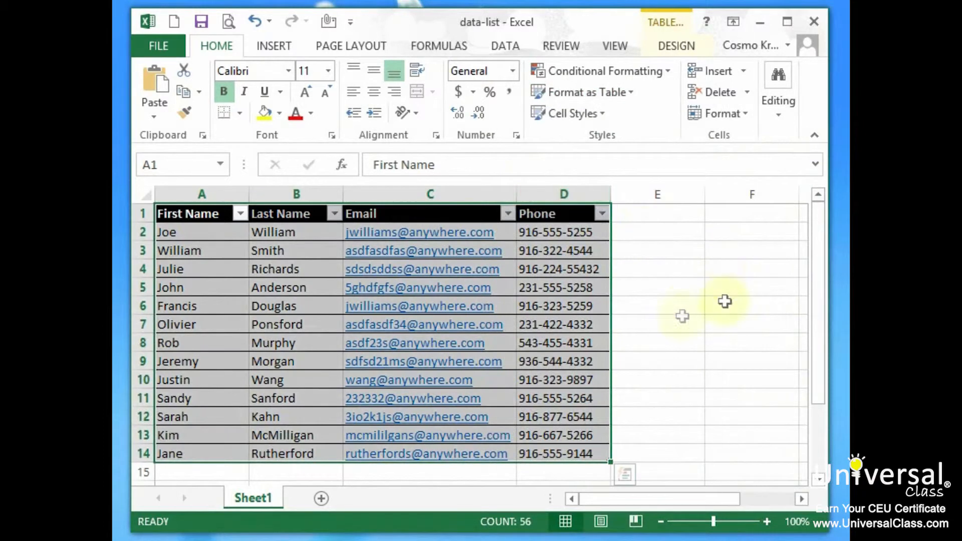
left_click(673, 311)
- Review the sort and filter menus on the First Name, Last Name and Email headers
left_click(240, 214)
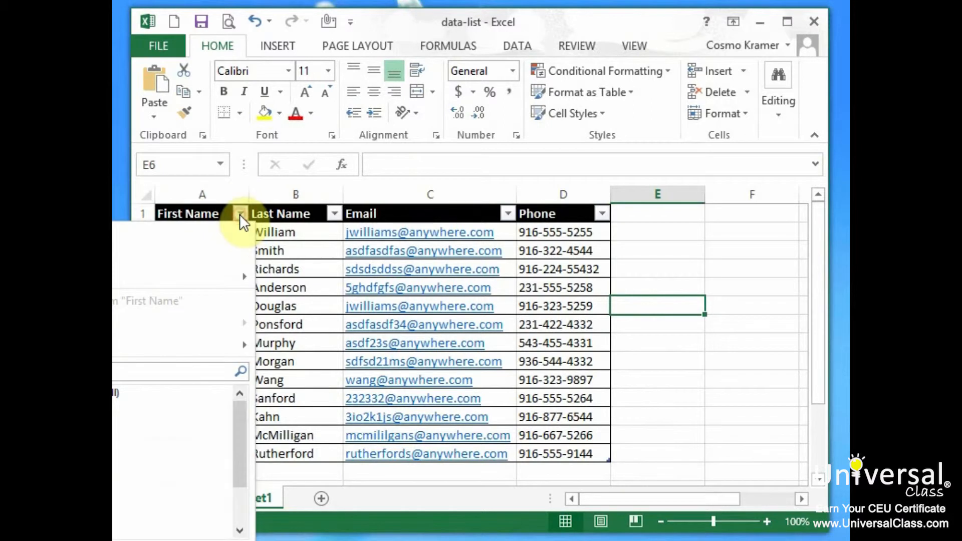
left_click(335, 214)
left_click(335, 215)
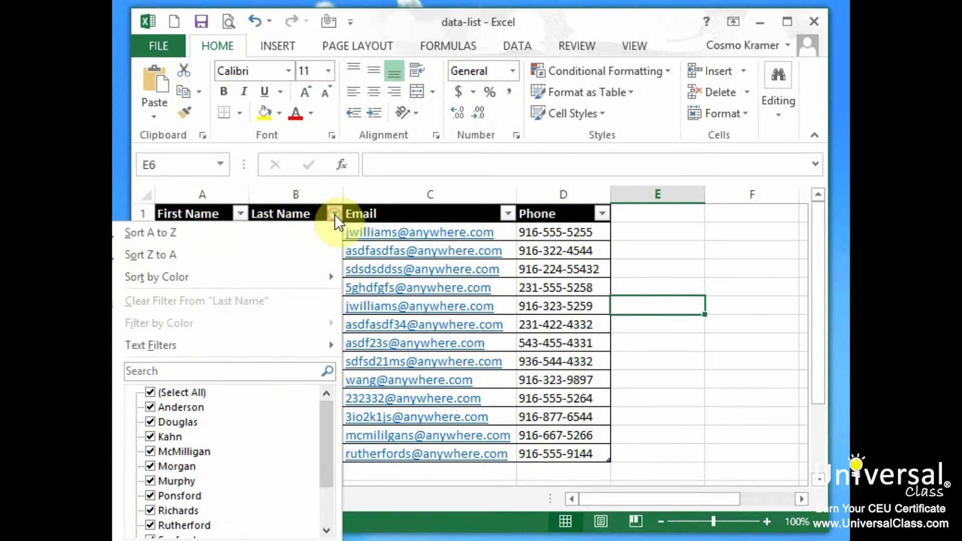
left_click(509, 214)
left_click(509, 213)
left_click(510, 213)
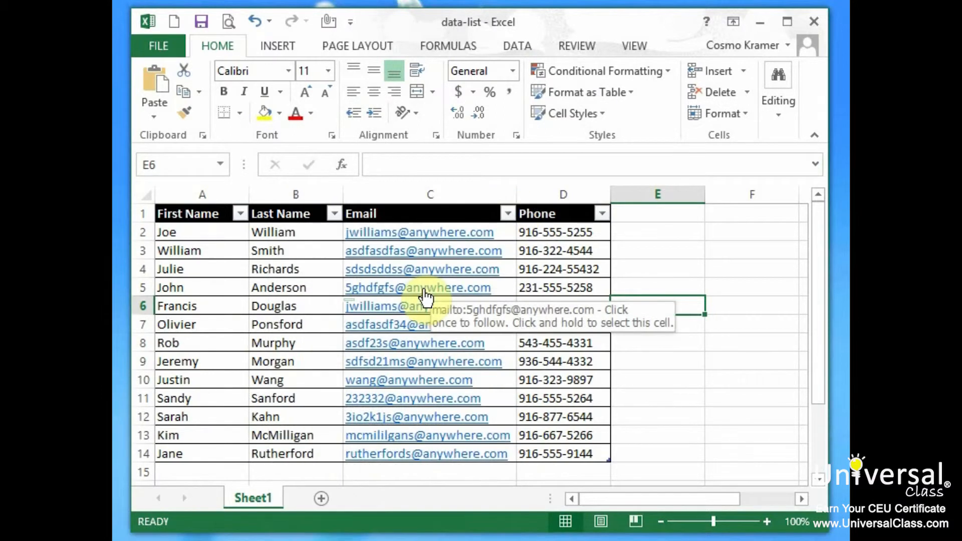
- Enter the new contact's first name, last name, e-mail and phone in A15:D15, then return to A1
left_click(200, 472)
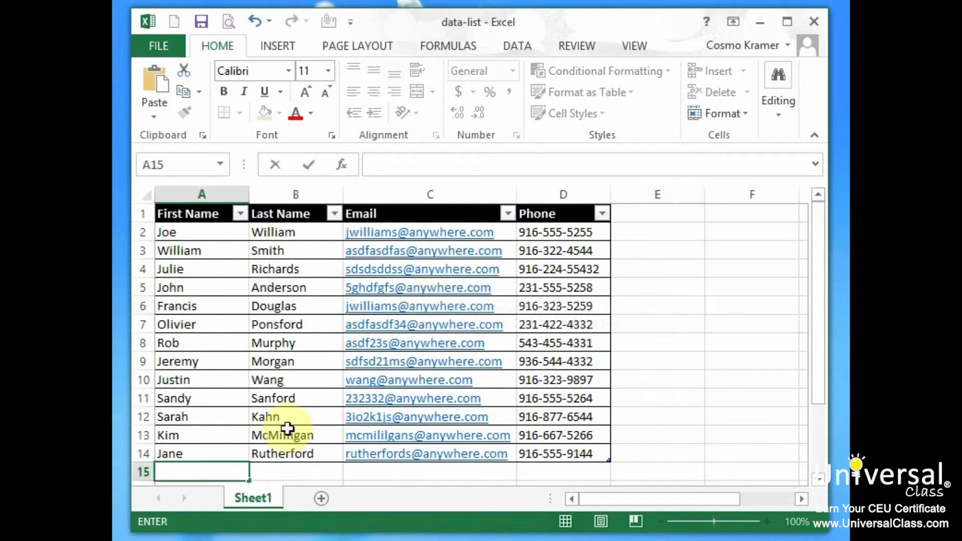
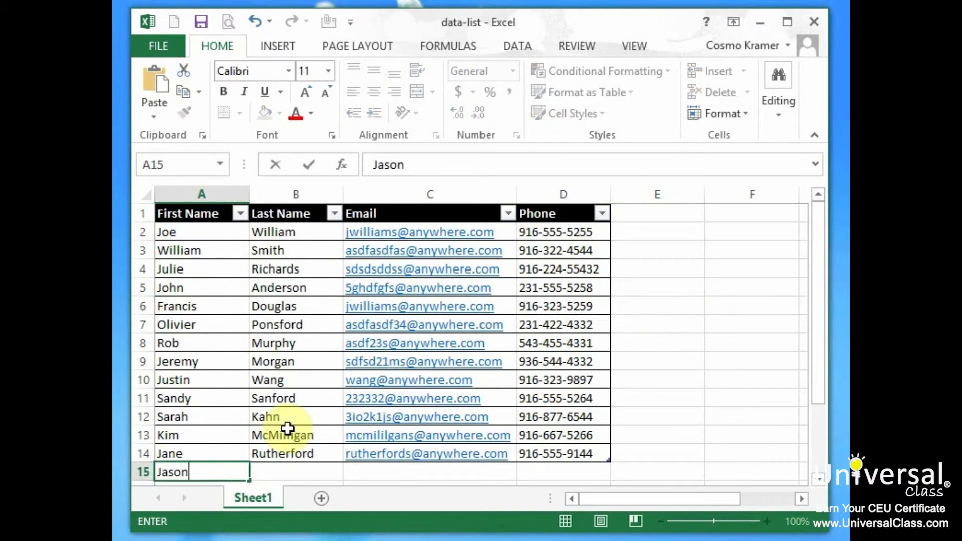
key("Tab")
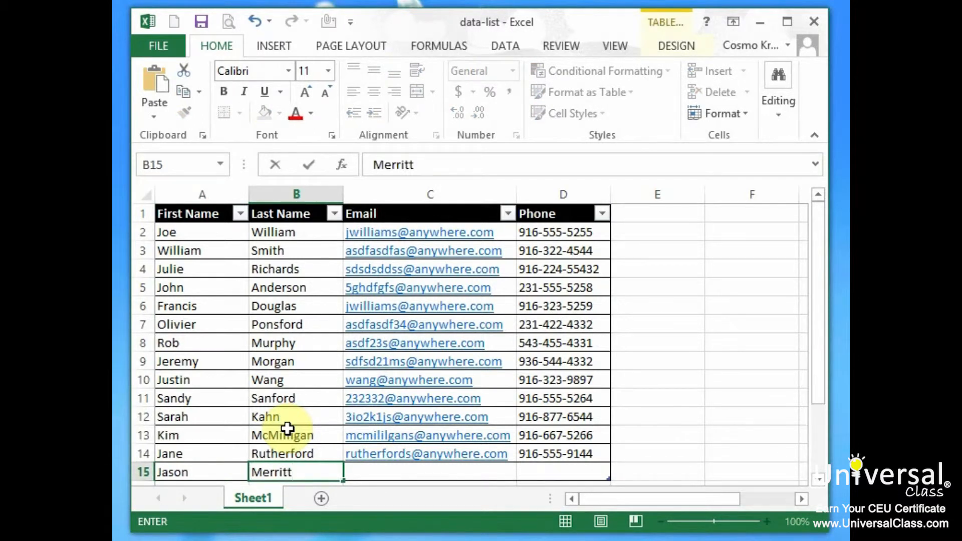
key("Tab")
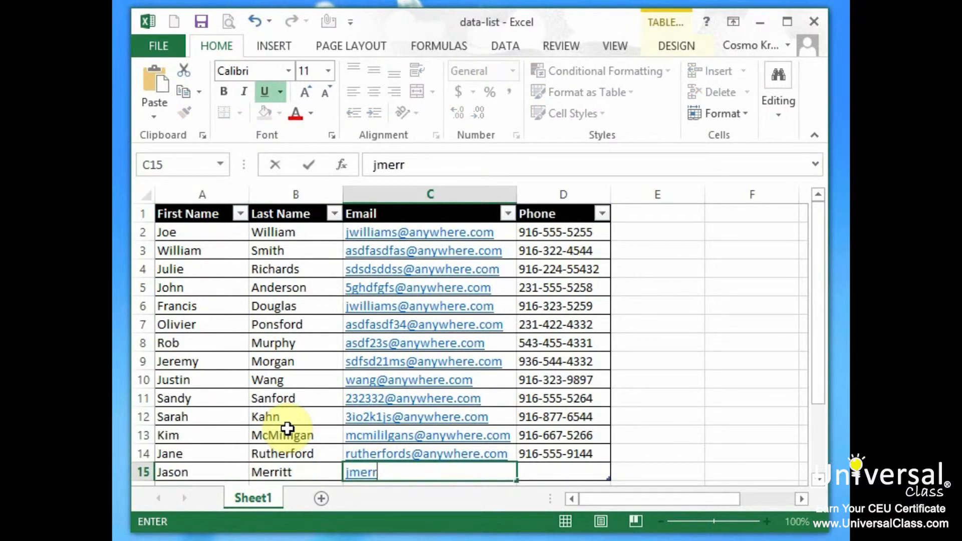
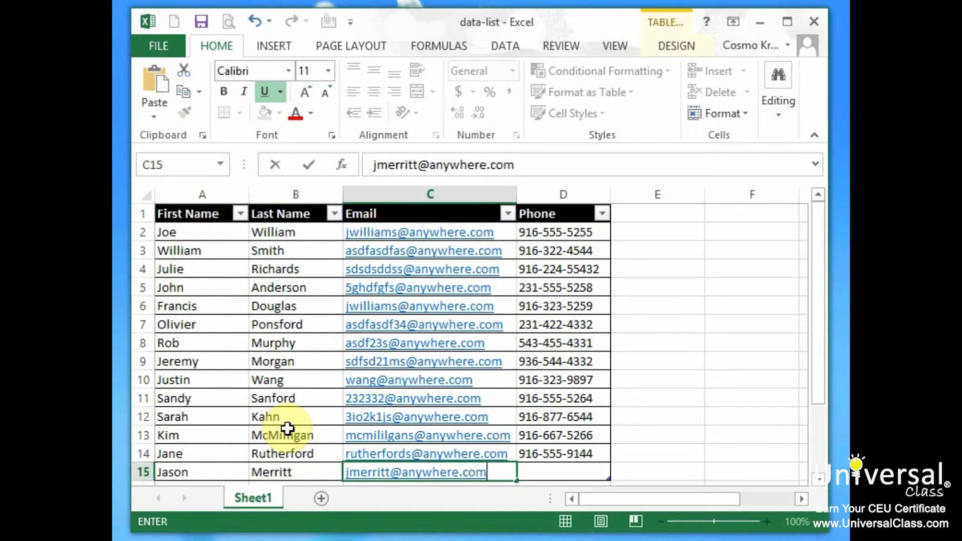
key("Tab")
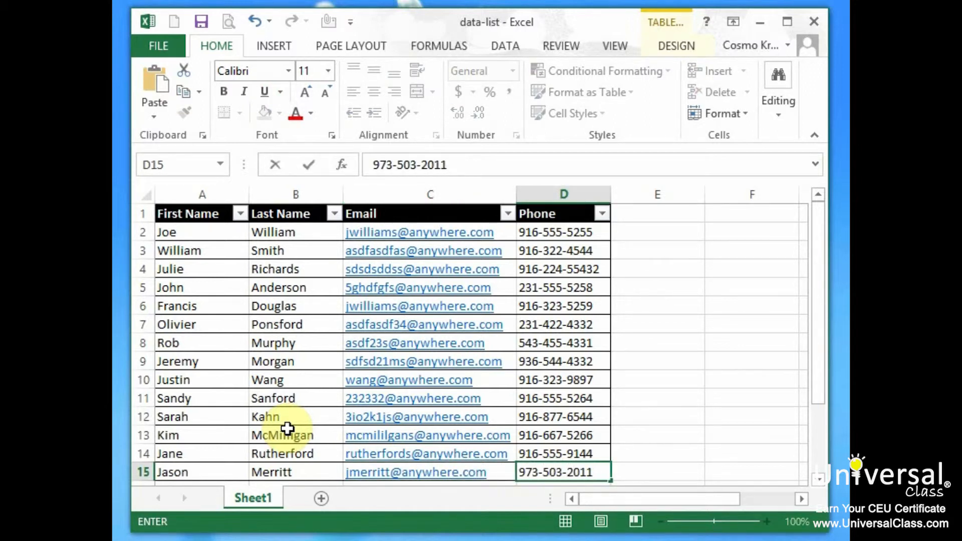
key("Return")
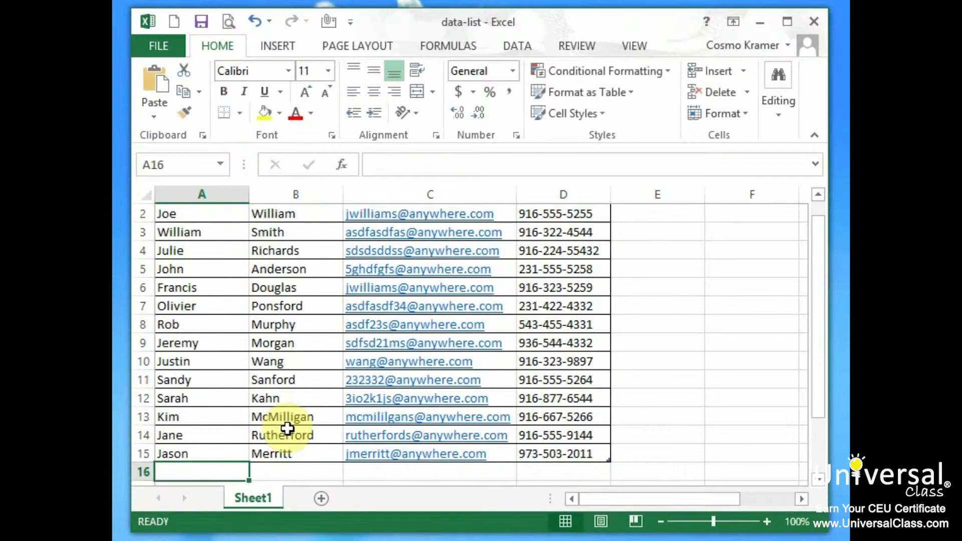
key("ctrl+Home")
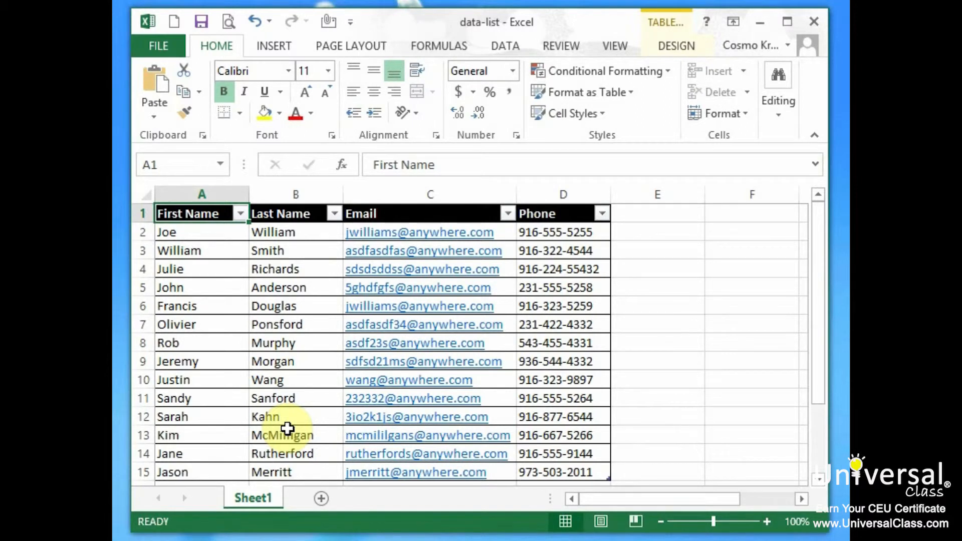
- Insert a blank row at row 8 and enter the new contact's first and last name
right_click(146, 343)
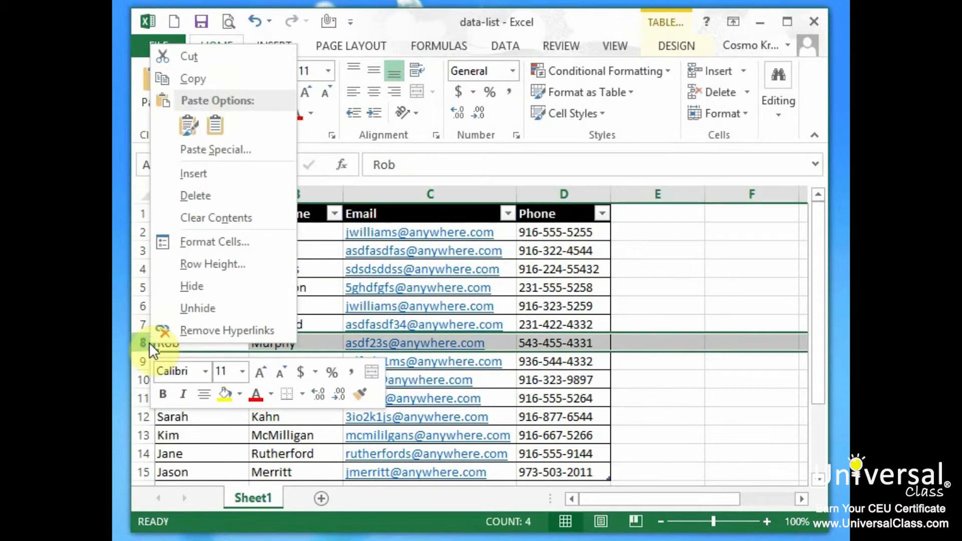
left_click(230, 174)
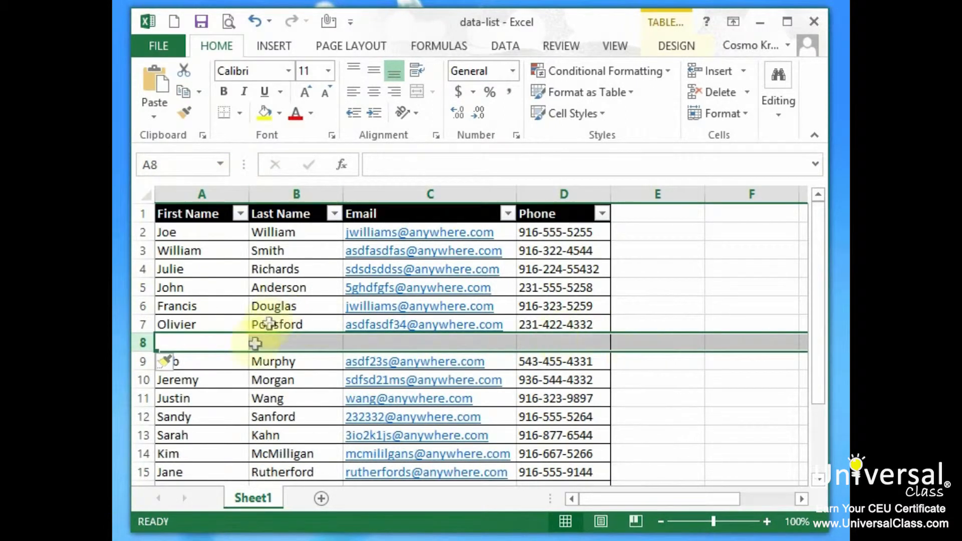
left_click(230, 344)
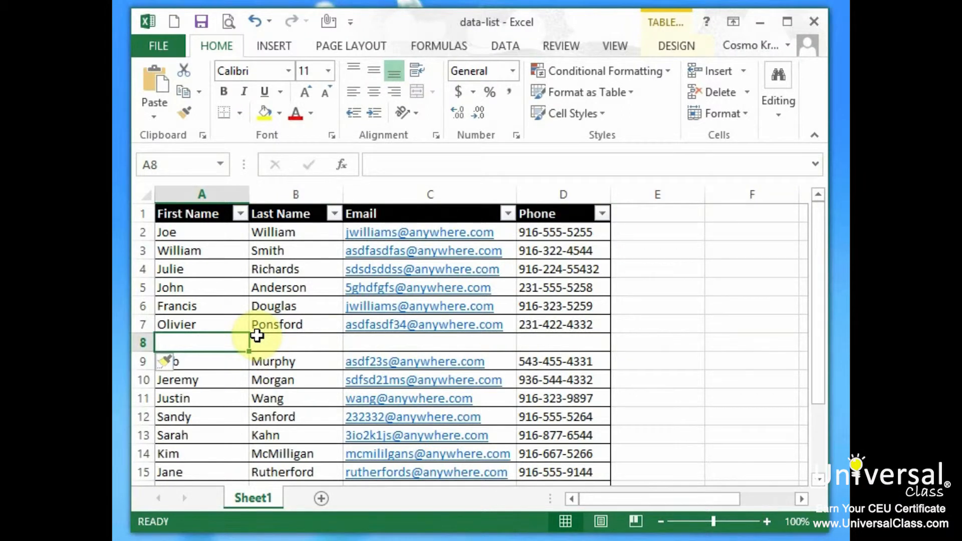
key("Tab")
key("Tab")
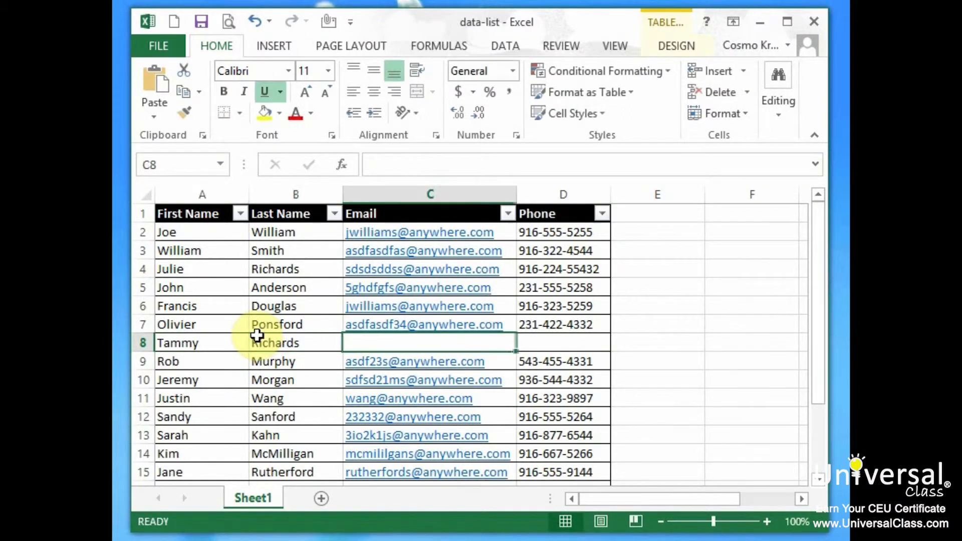
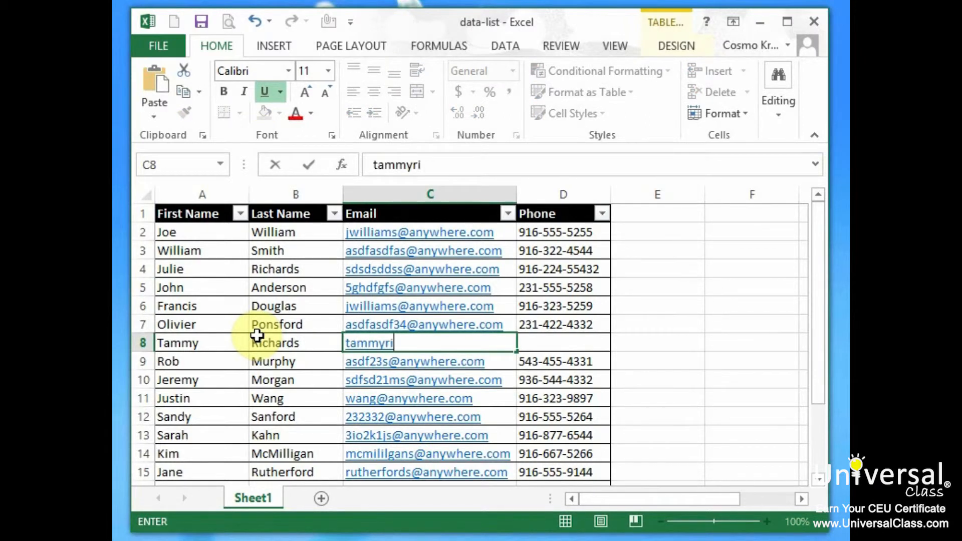
- Fill in the contact's e-mail and phone number in row 8, correcting typos along the way
key("Tab")
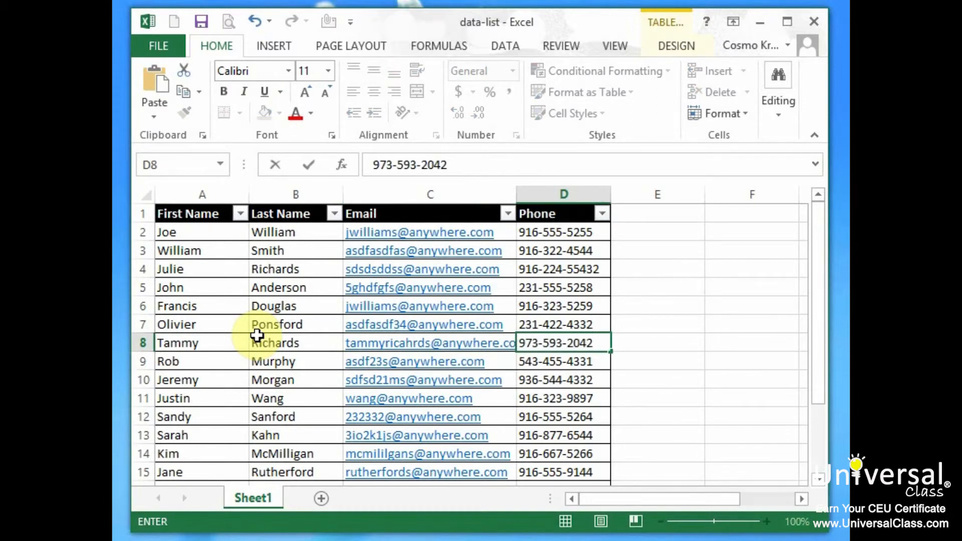
key("Return")
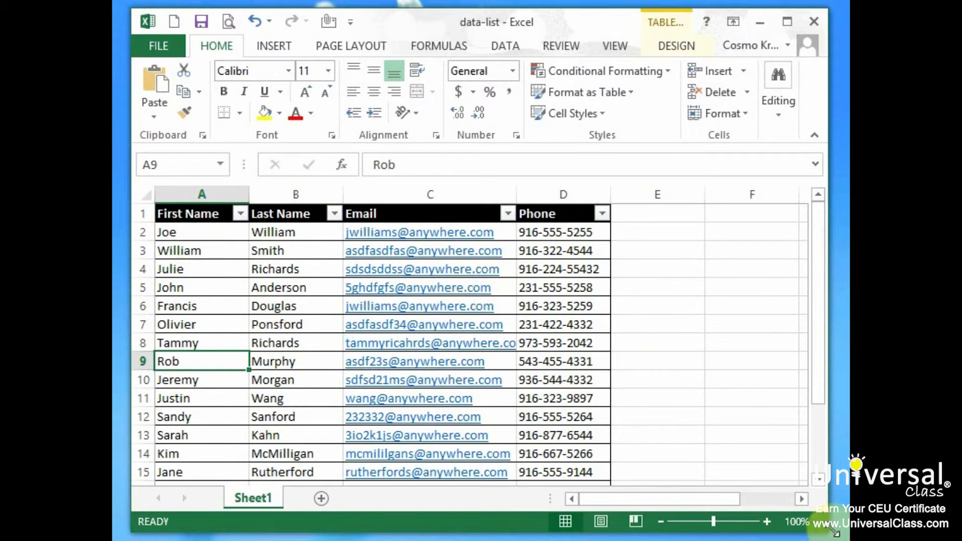
- Enlarge the window and sort the table ascending by Phone, then A to Z by Email
left_click_drag(835, 532, 841, 540)
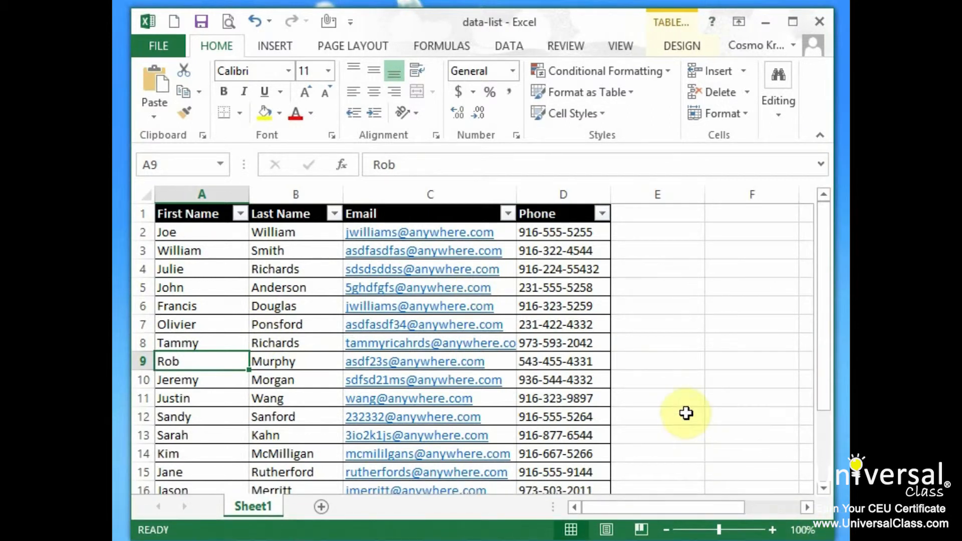
left_click(186, 230)
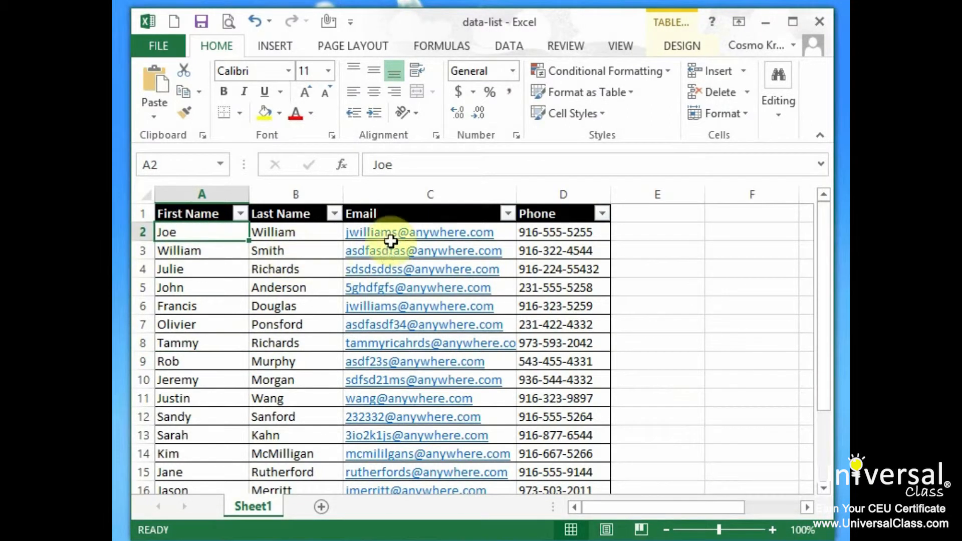
left_click(603, 213)
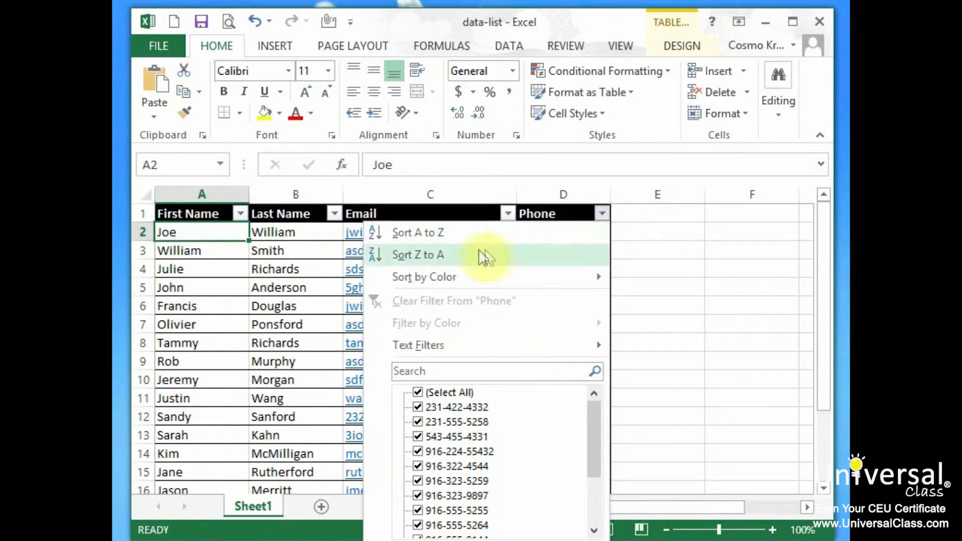
left_click(430, 233)
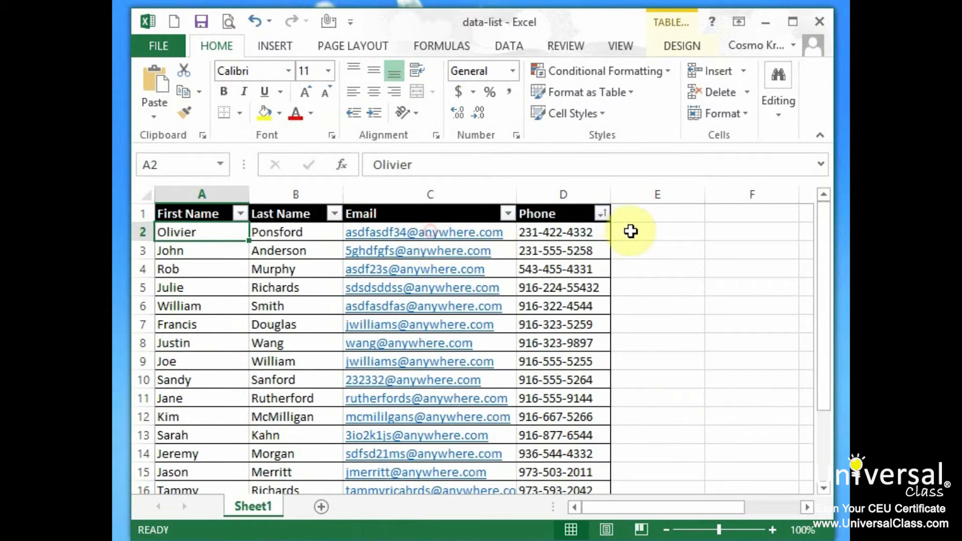
left_click(508, 213)
left_click(472, 234)
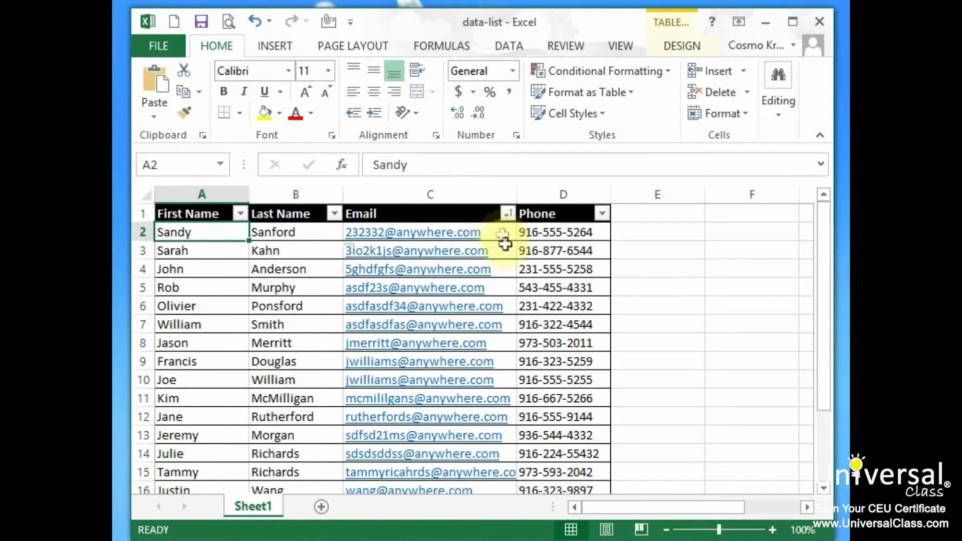
- Sort the table A to Z by Last Name, then A to Z by First Name
left_click(334, 213)
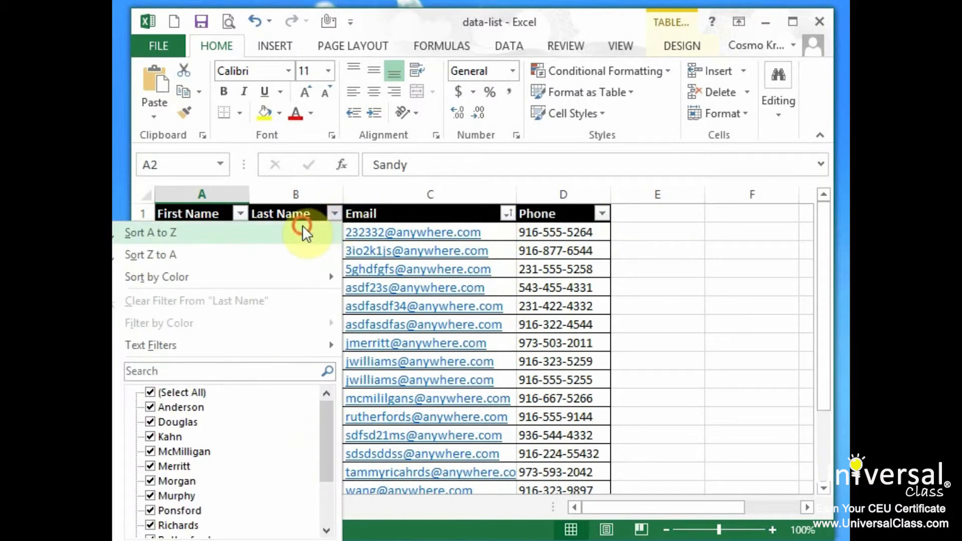
left_click(302, 225)
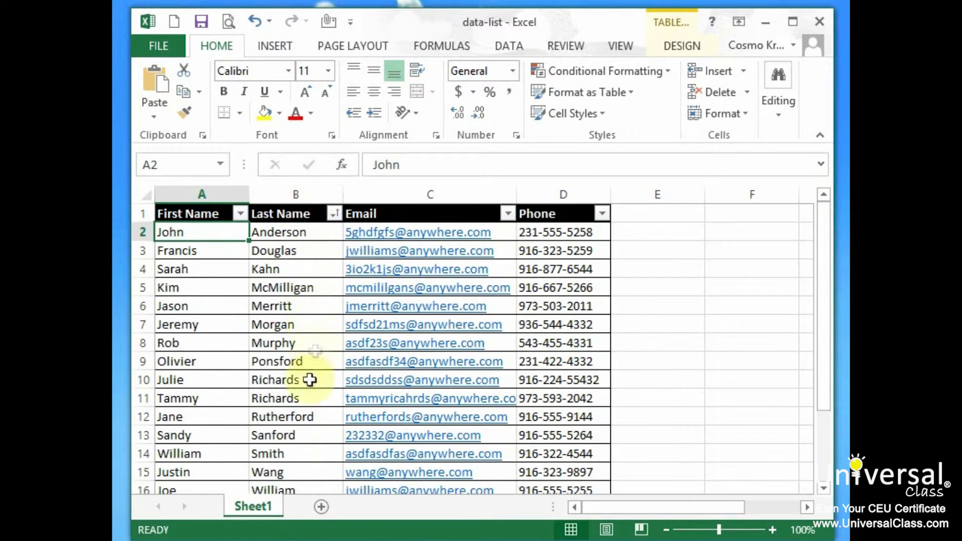
left_click(240, 214)
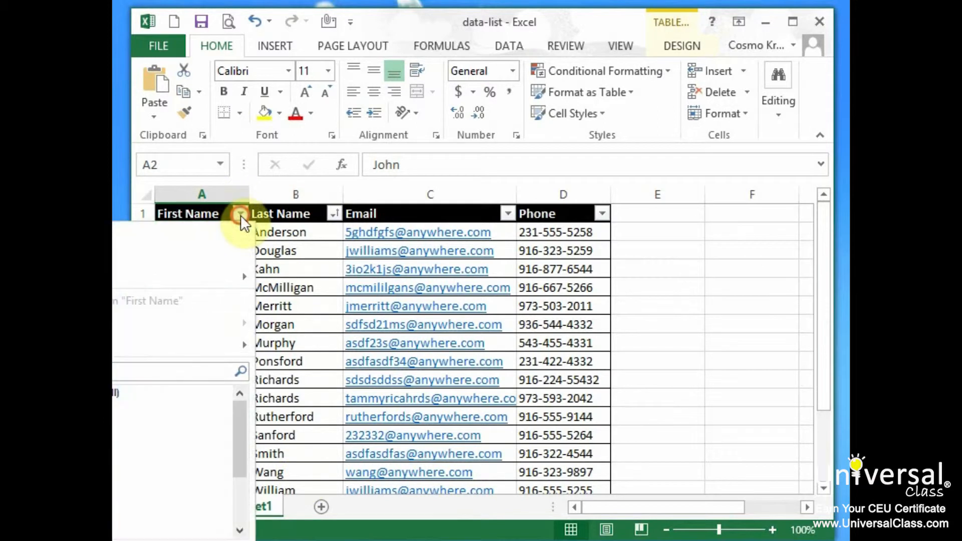
left_click(214, 230)
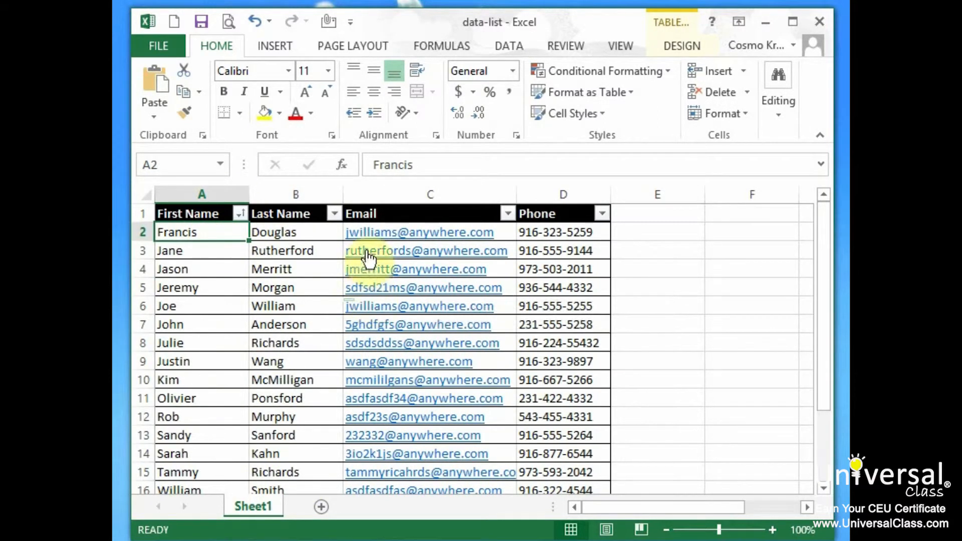
- Open Custom Sort from the Last Name column's filter menu
left_click(335, 214)
mouse_move(332, 279)
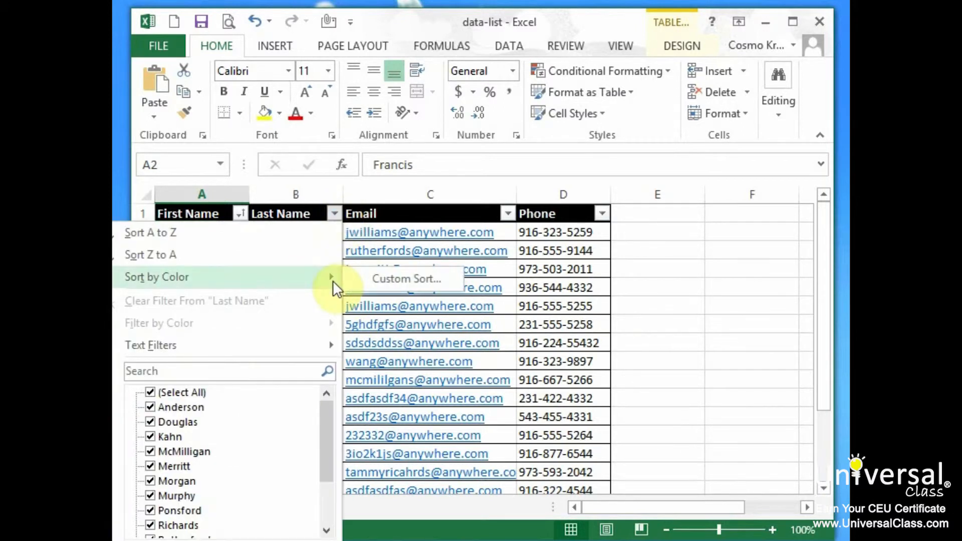
left_click(402, 276)
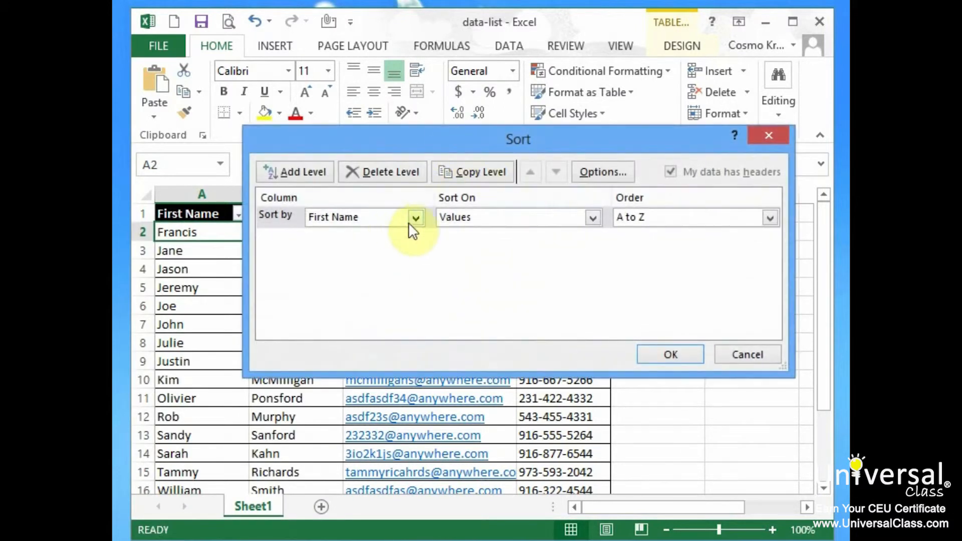
- Set Custom Sort to Last Name A to Z, then First Name A to Z, and apply
left_click(416, 219)
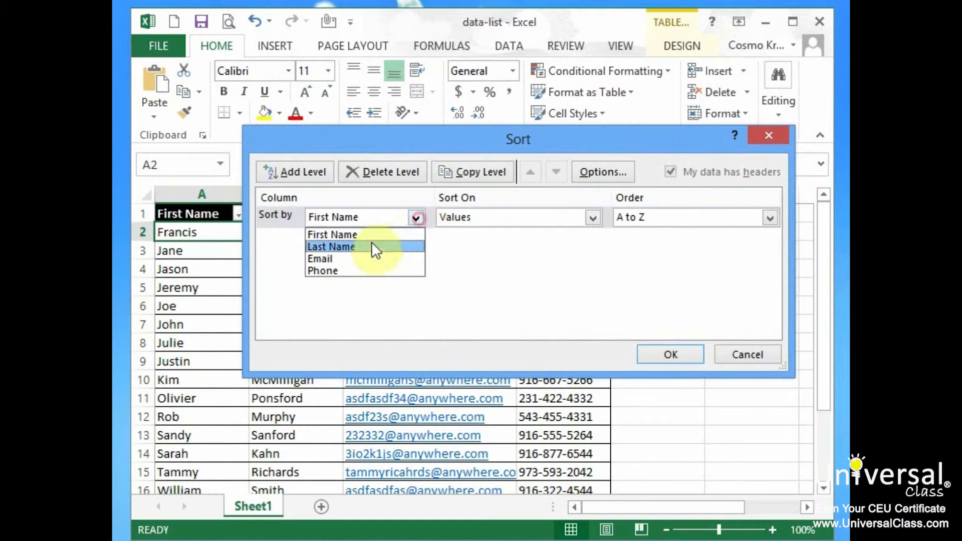
left_click(372, 247)
left_click(301, 172)
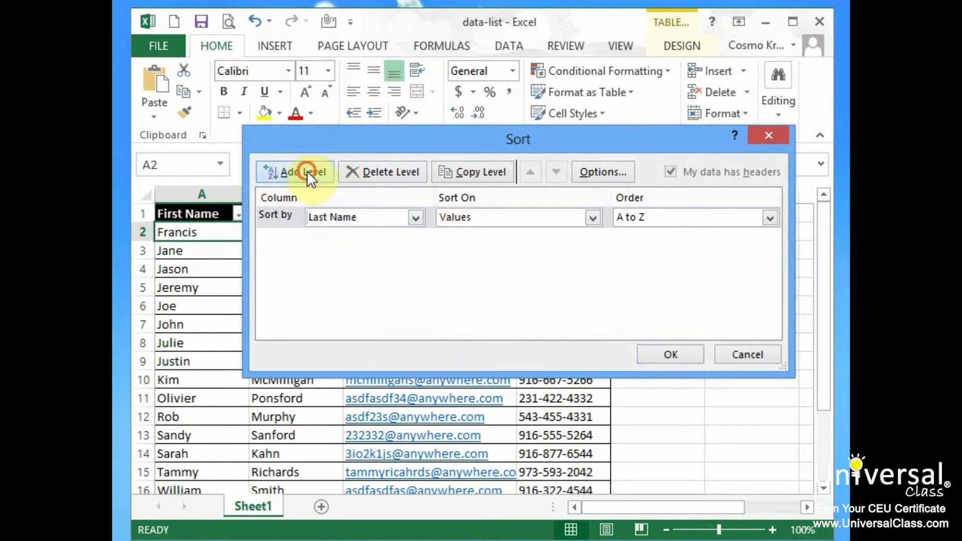
left_click(416, 236)
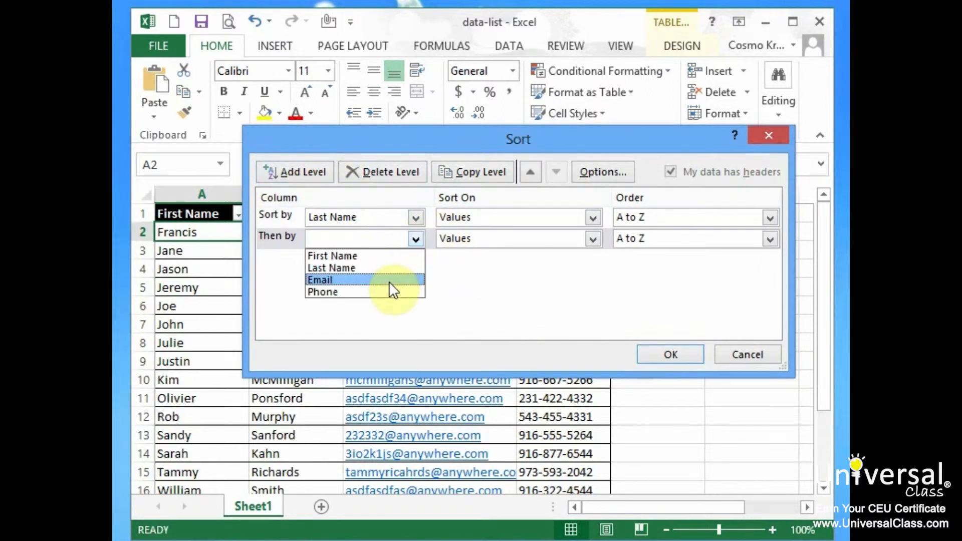
left_click(396, 254)
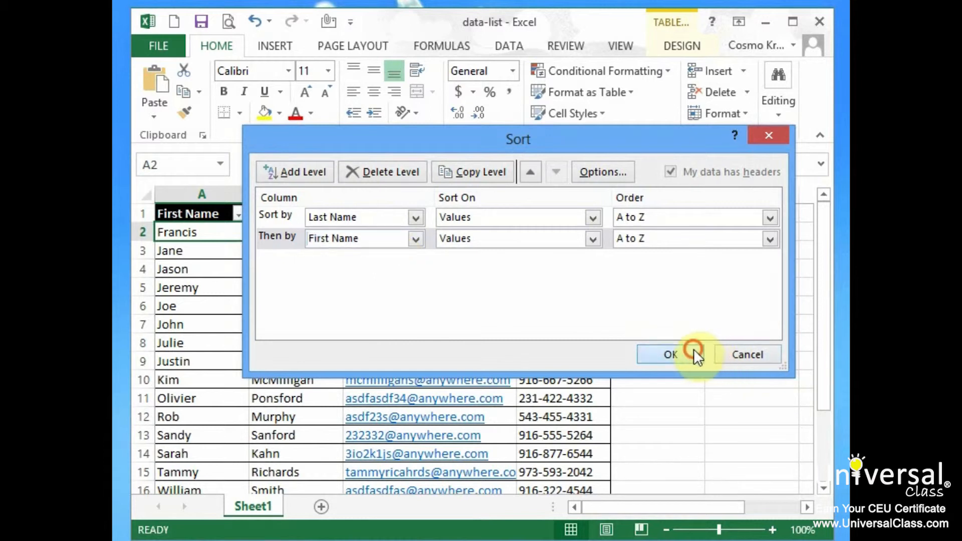
left_click(693, 351)
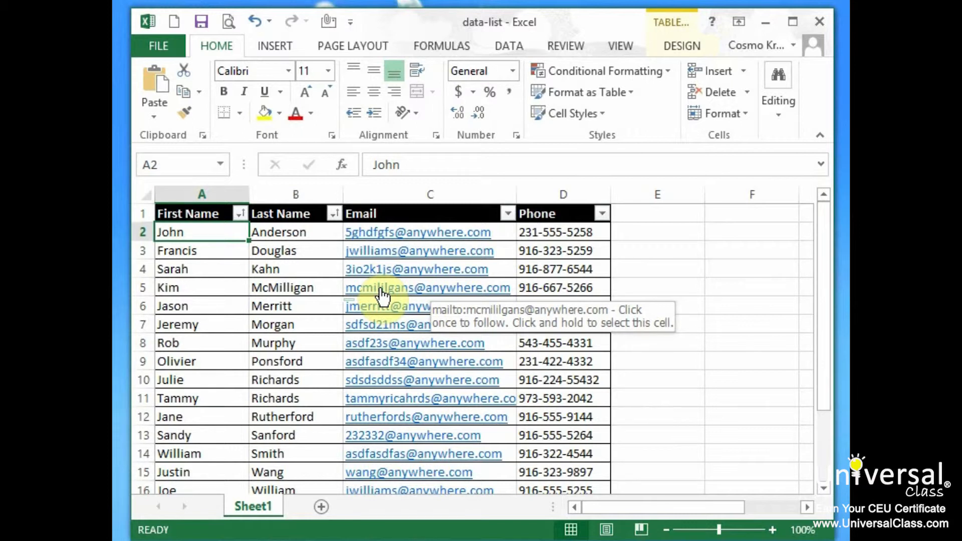
- Apply a Last Name 'Begins With' text filter of 'M', leaving 4 of 15 records visible
left_click(333, 214)
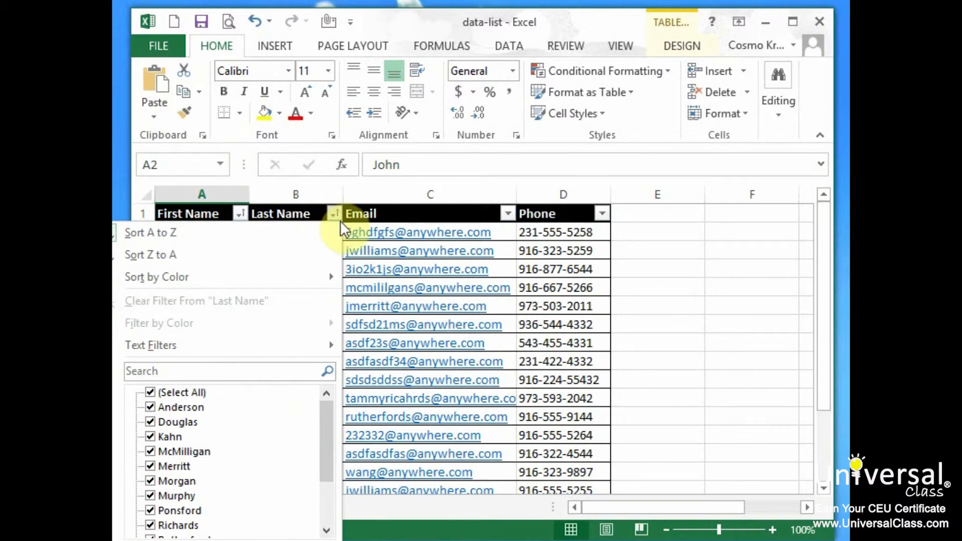
mouse_move(287, 347)
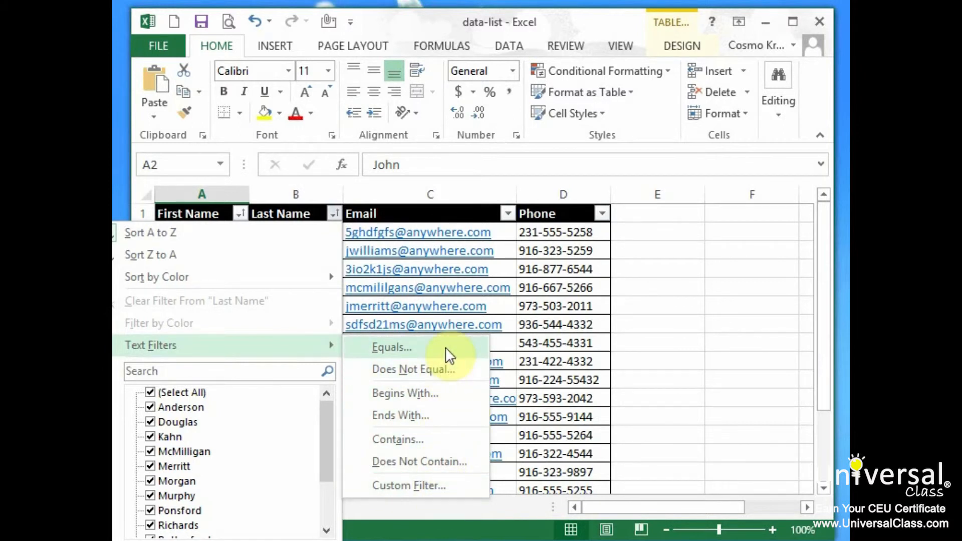
left_click(452, 392)
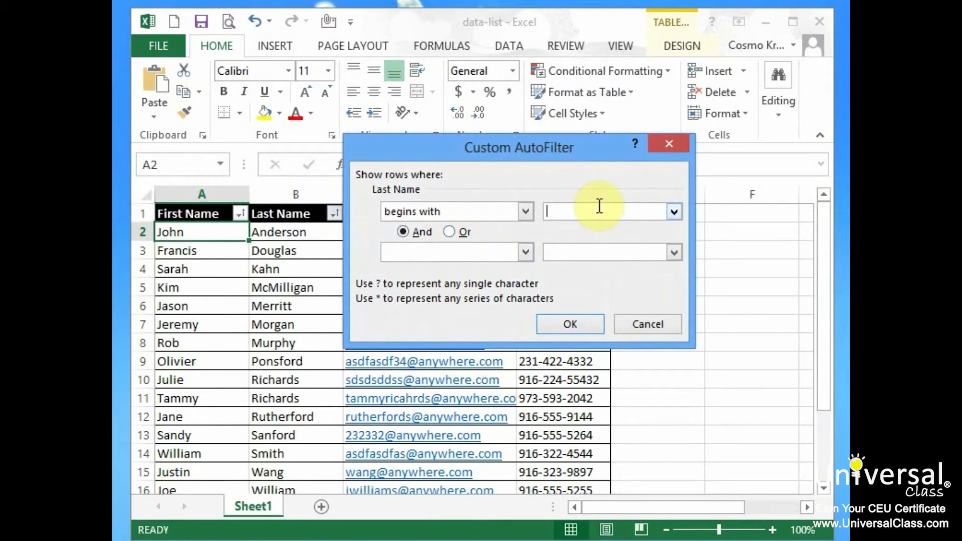
type("M")
left_click(571, 325)
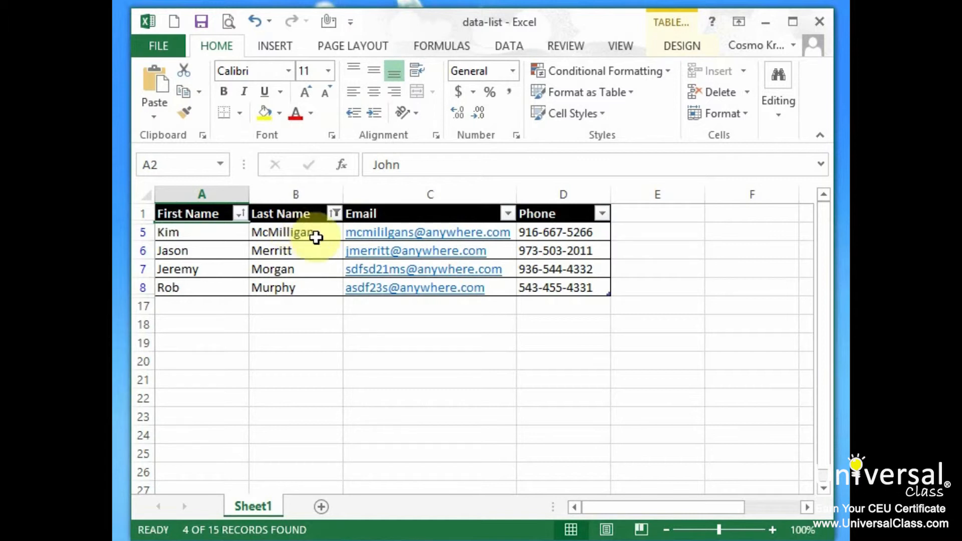
mouse_move(336, 219)
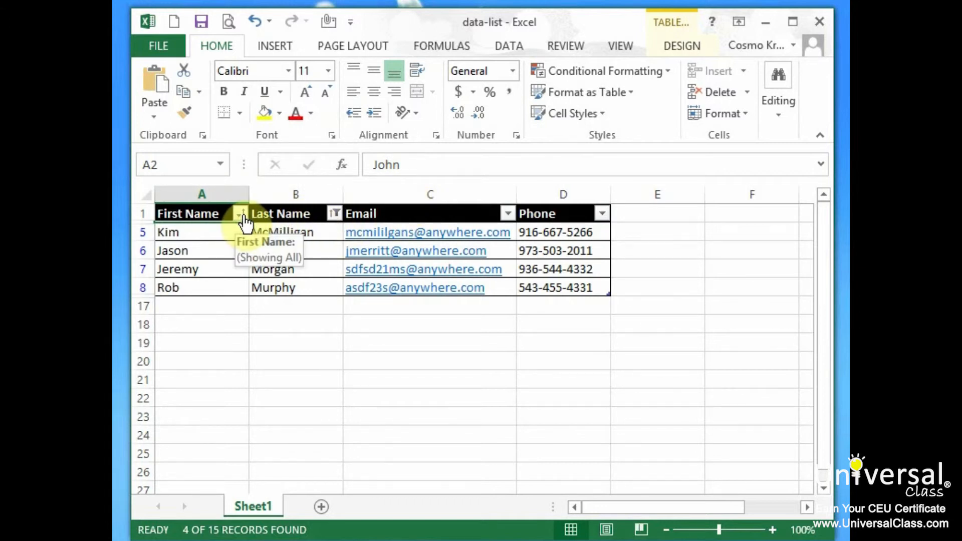
- Check (Select All) in the Last Name filter to clear the 'M' filter and show all 15 contacts
left_click(334, 214)
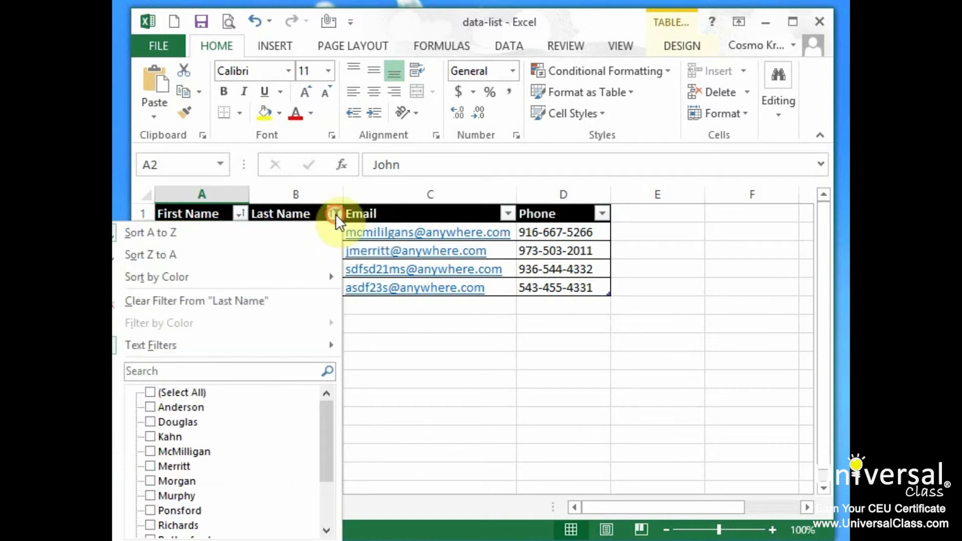
mouse_move(322, 345)
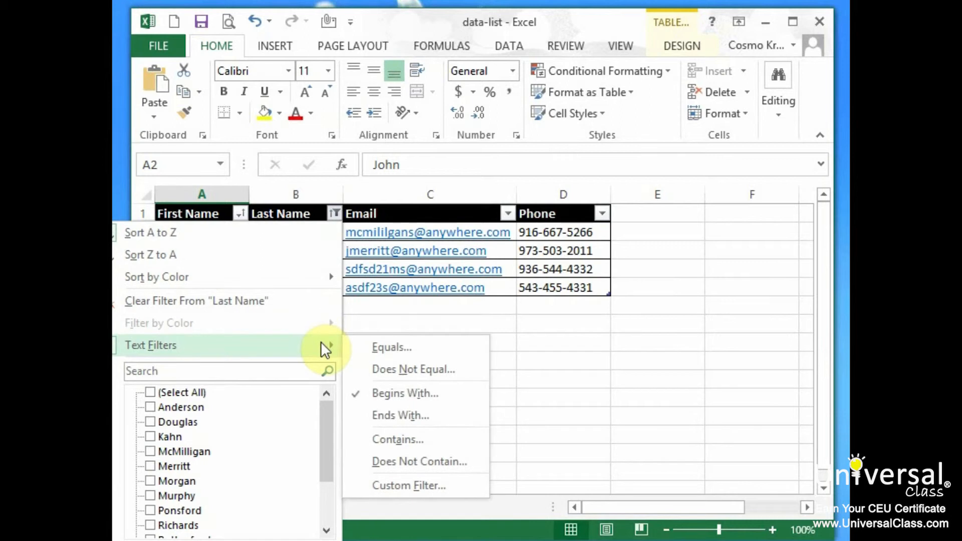
left_click(419, 386)
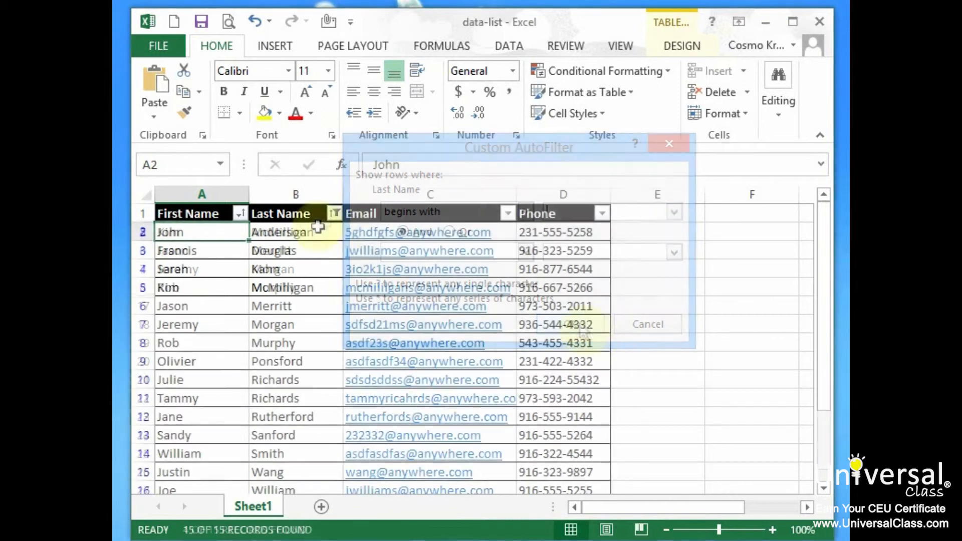
left_click(336, 215)
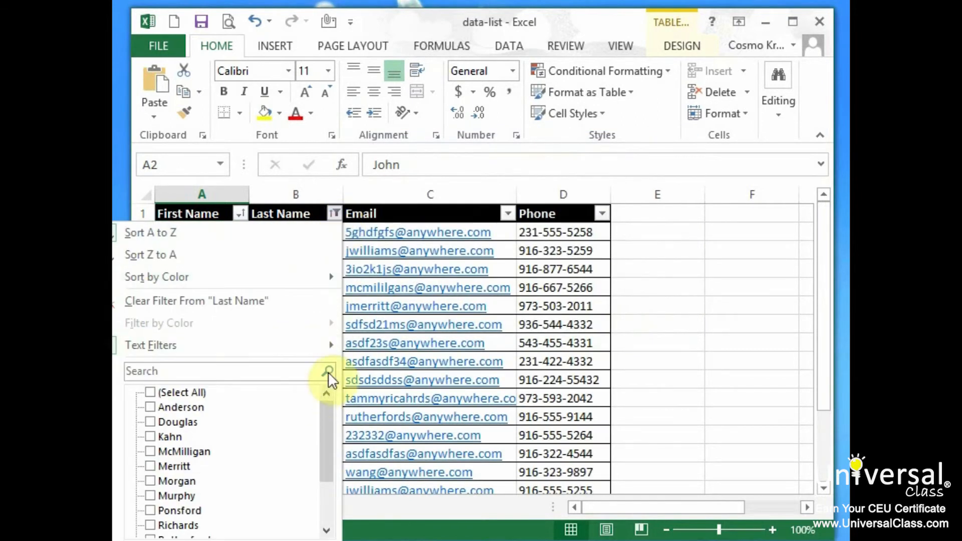
left_click(150, 392)
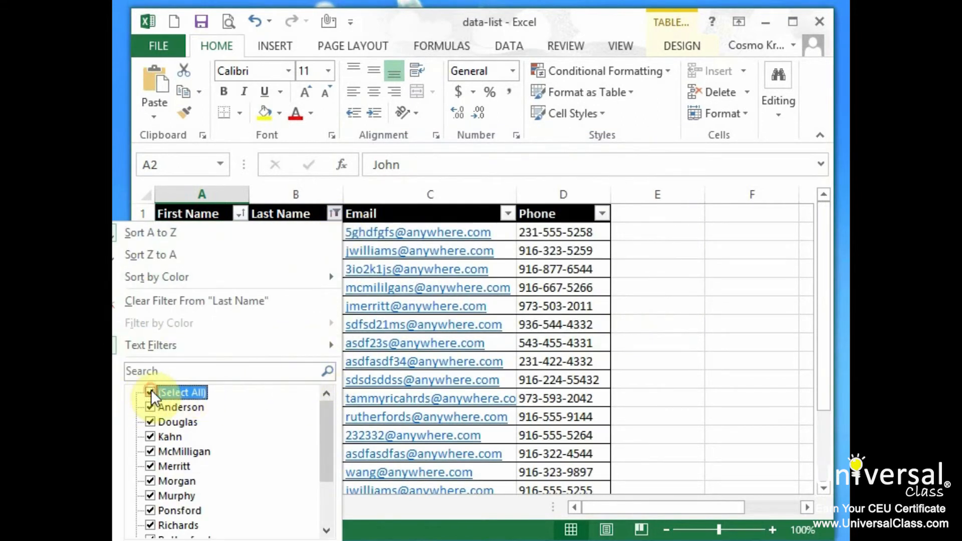
left_click(255, 540)
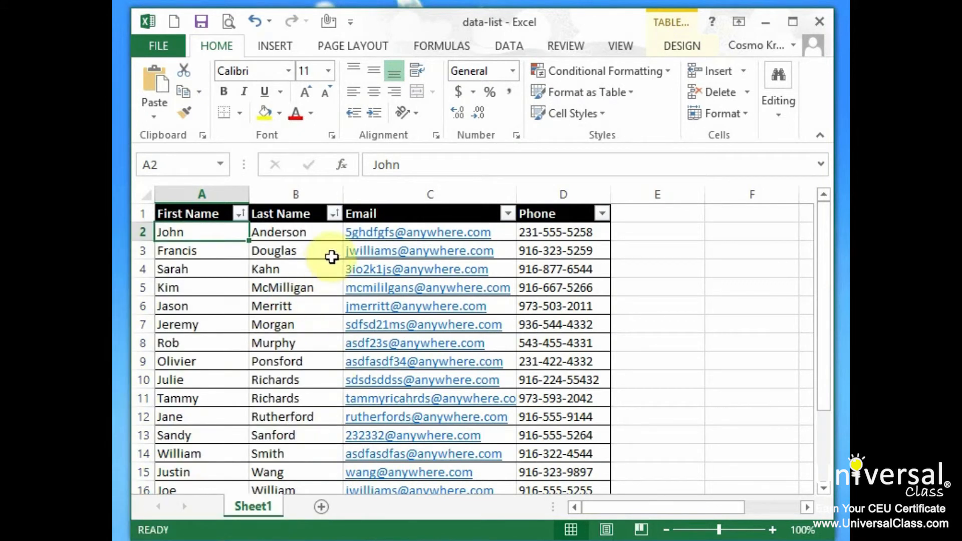